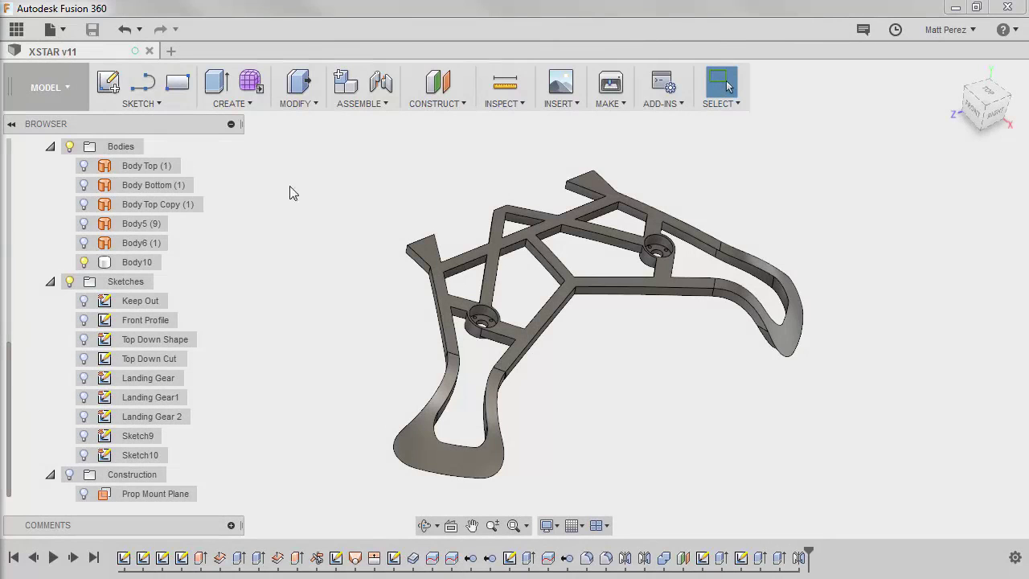
Create a new folder named Components in the master branch of the Coursera Drone Project
{"action": "left_click", "coordinate": [15, 30]}
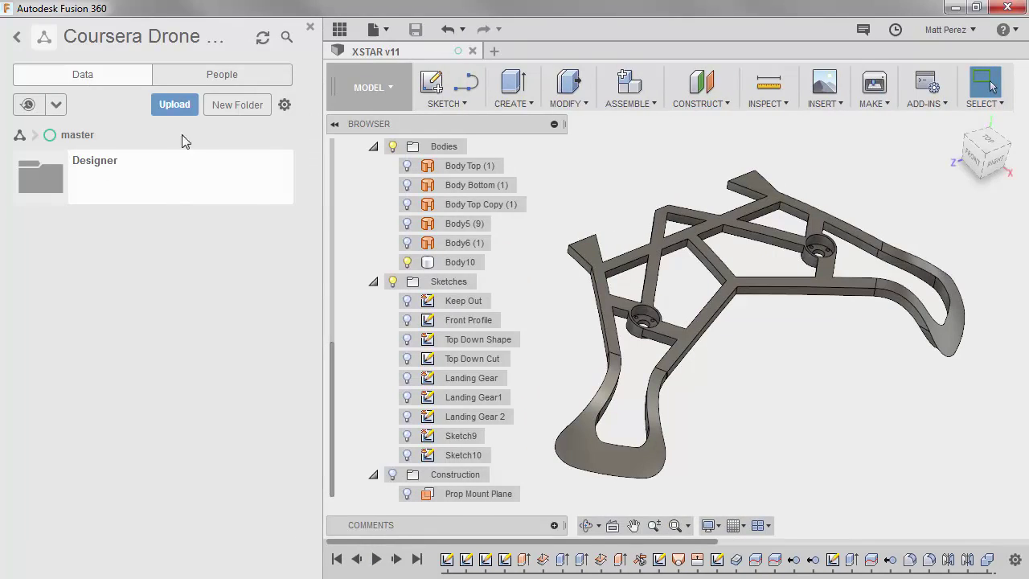
{"action": "left_click", "coordinate": [239, 105]}
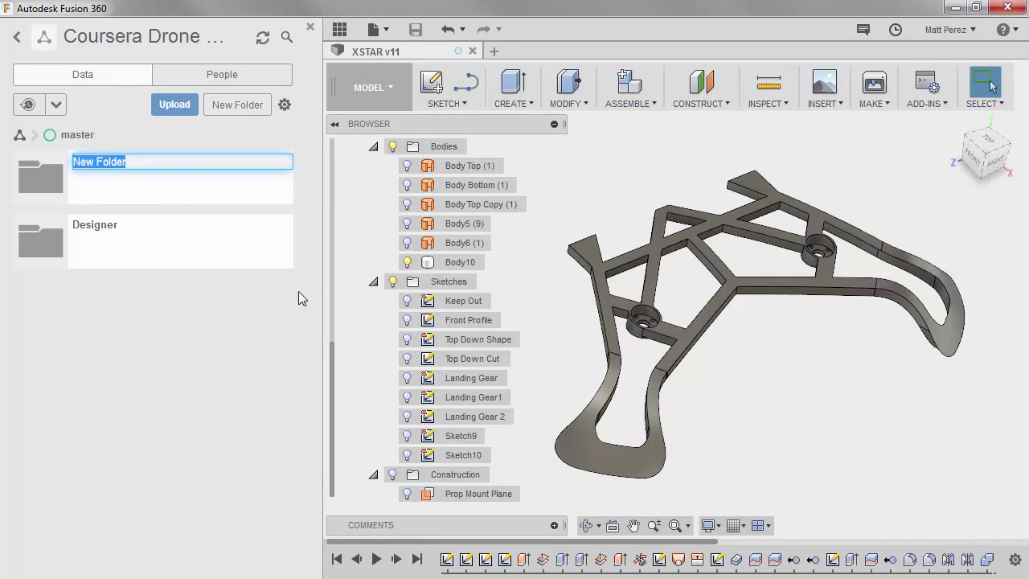
{"action": "type", "text": "Componne"}
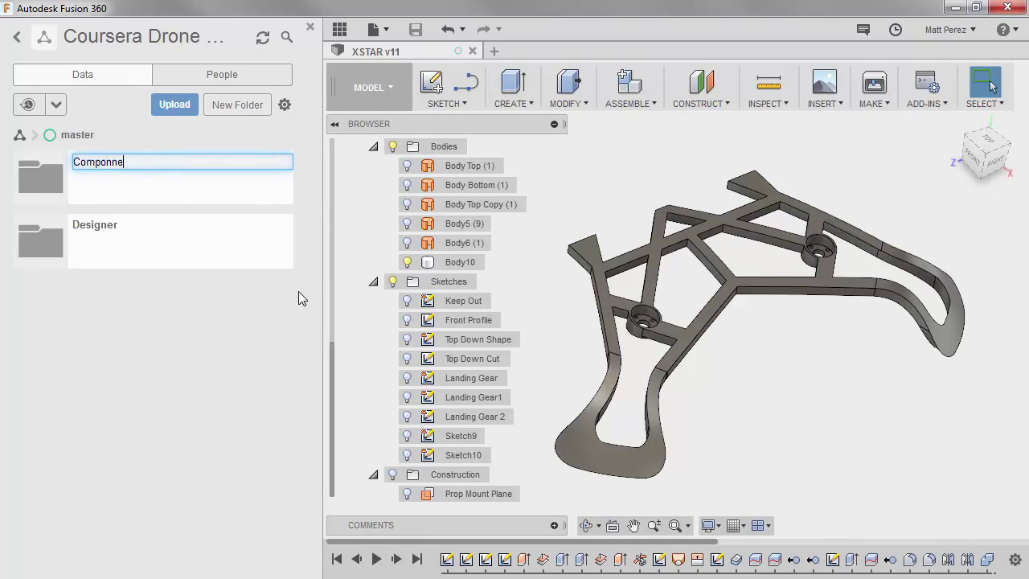
{"action": "key", "text": "BackSpace"}
{"action": "key", "text": "BackSpace"}
{"action": "type", "text": "ents"}
{"action": "key", "text": "Return"}
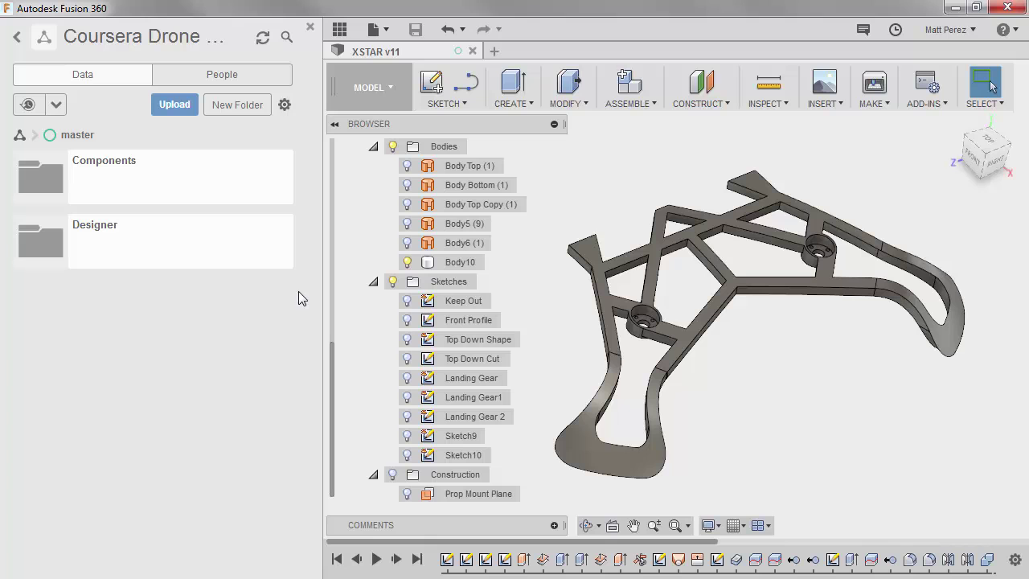
Upload the DYS MR2205-2750kV v5 F3D file into the Components folder and dismiss the job status
{"action": "left_click", "coordinate": [146, 180]}
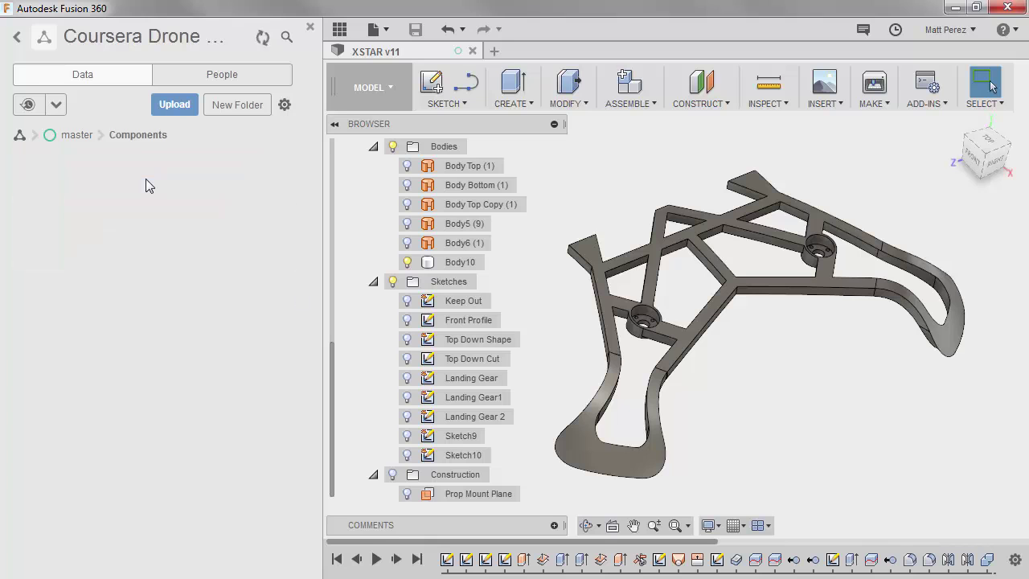
{"action": "left_click", "coordinate": [183, 108]}
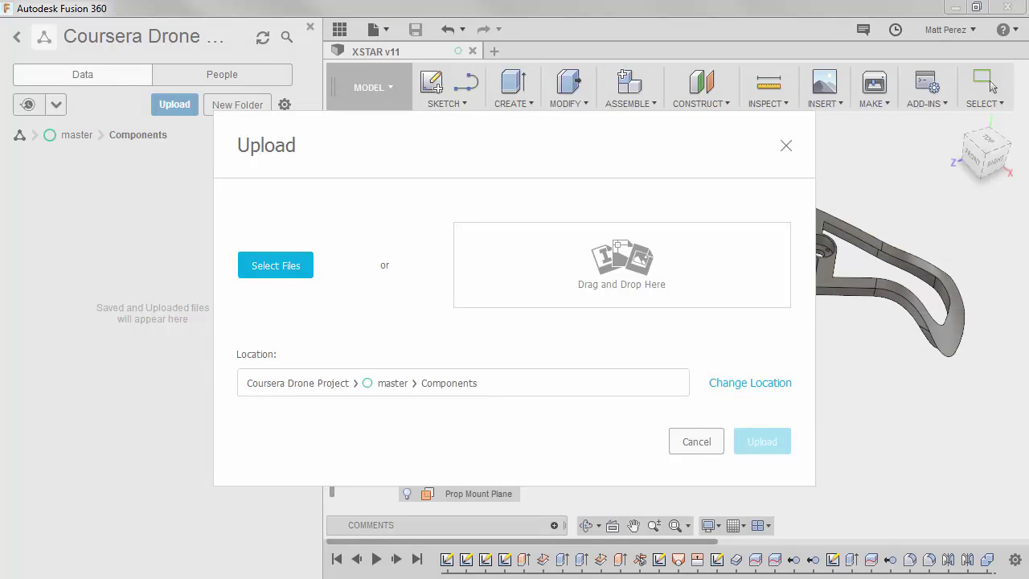
{"action": "left_click_drag", "start_coordinate": [241, 357], "coordinate": [643, 294]}
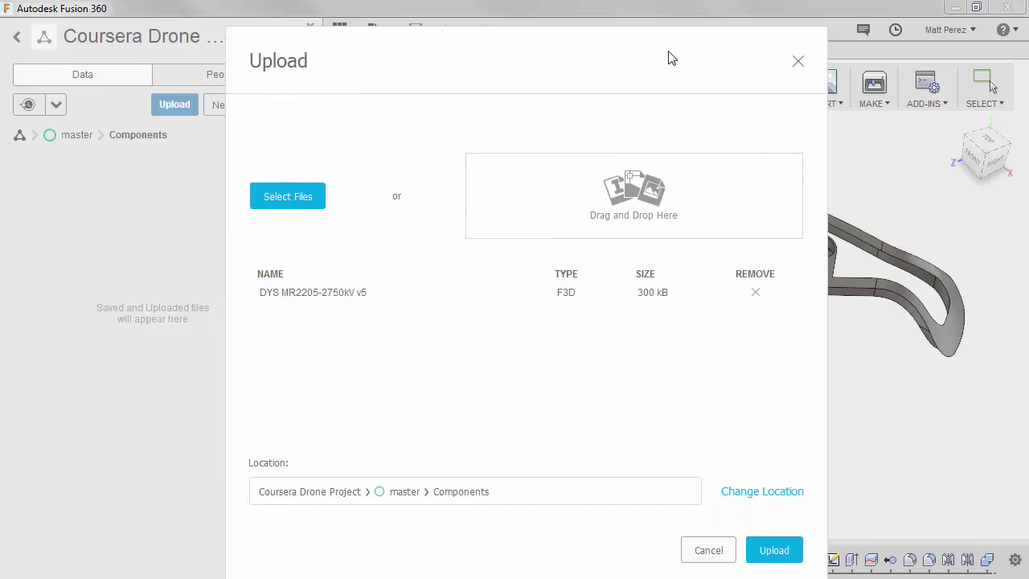
{"action": "left_click", "coordinate": [774, 552]}
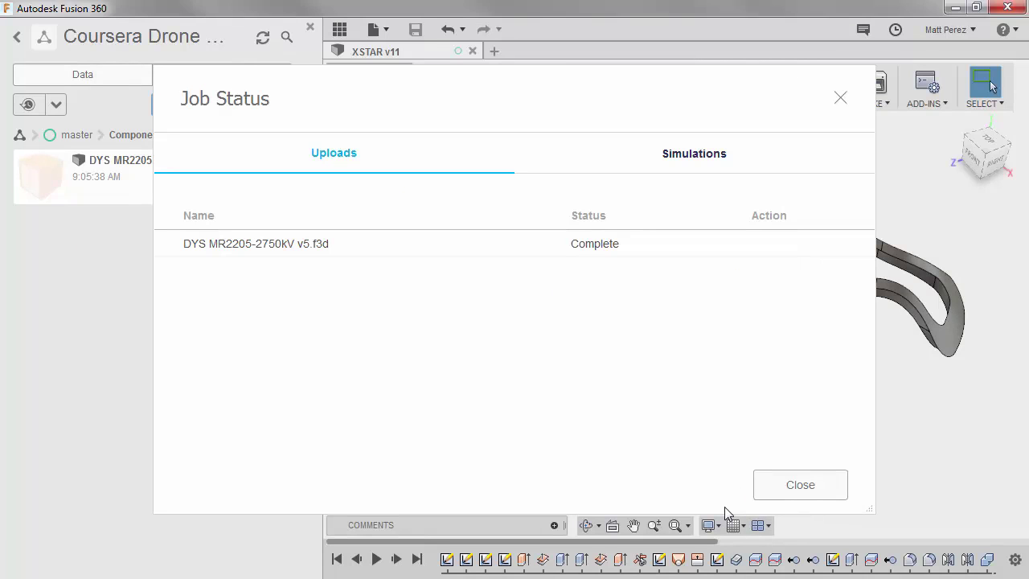
{"action": "left_click", "coordinate": [799, 486]}
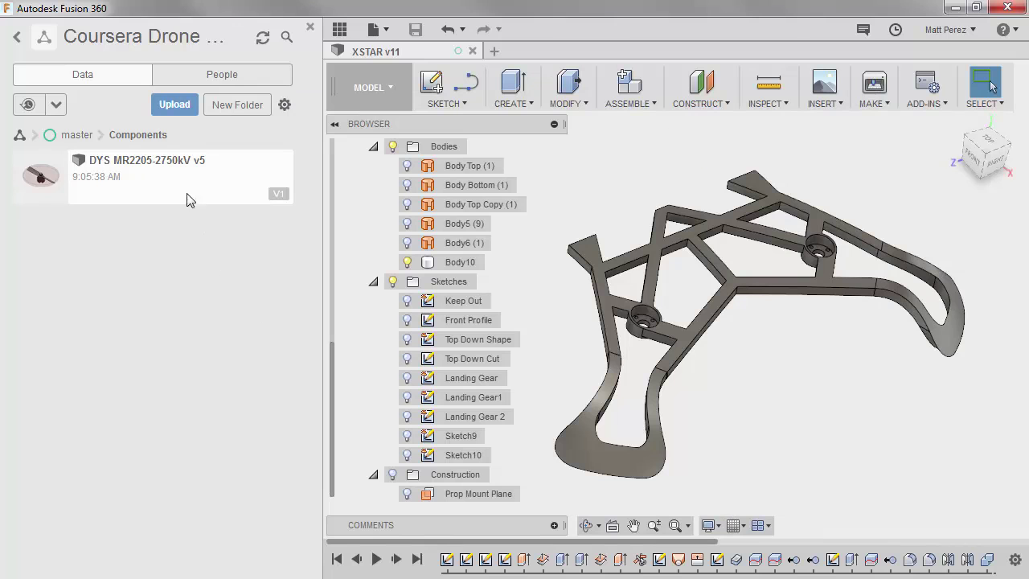
Collapse the expanded contents of the XSTAR component and activate the top-level XSTAR v11 assembly
{"action": "left_click", "coordinate": [373, 146]}
{"action": "left_click", "coordinate": [372, 281]}
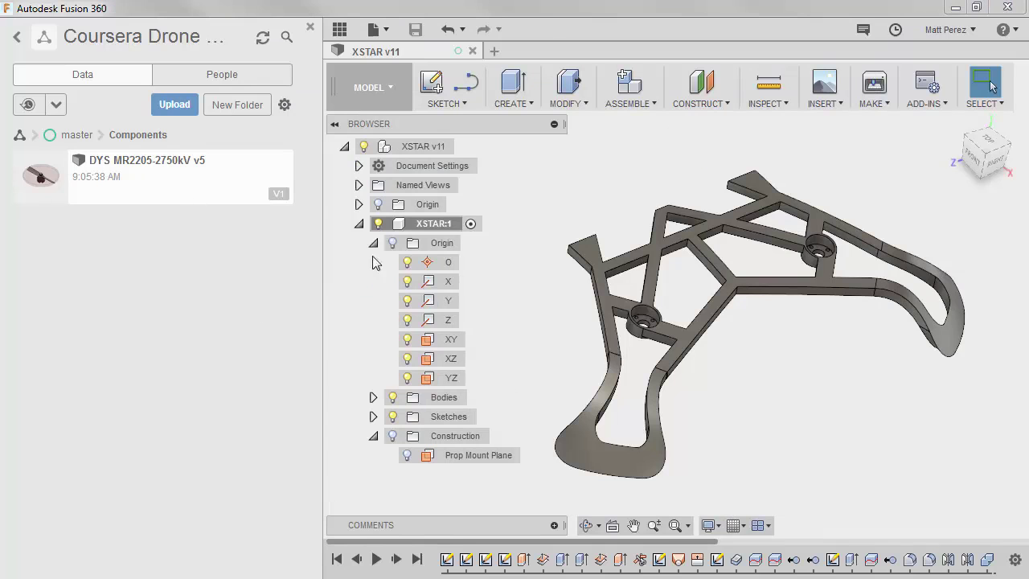
{"action": "left_click", "coordinate": [358, 224]}
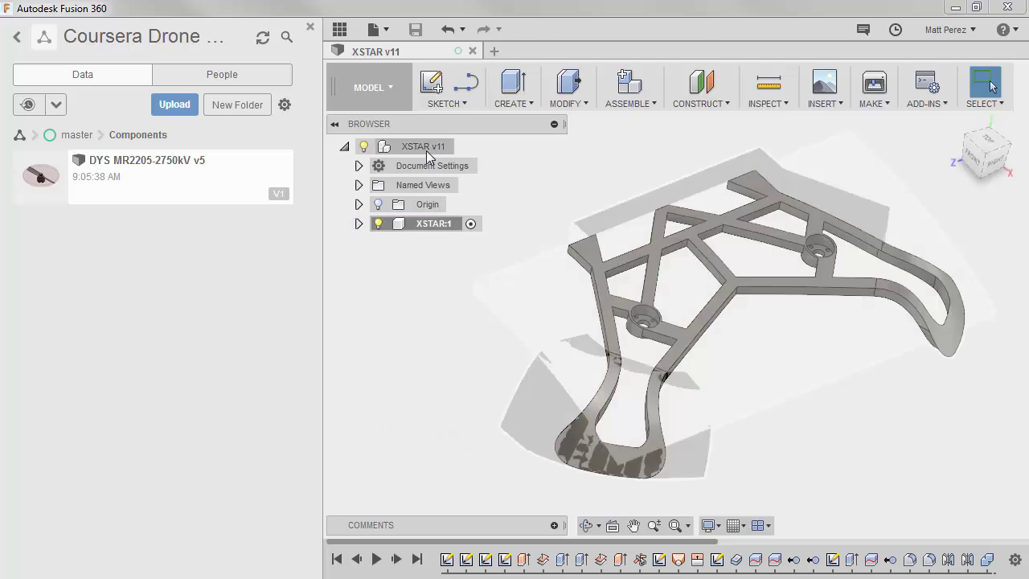
{"action": "left_click", "coordinate": [463, 147]}
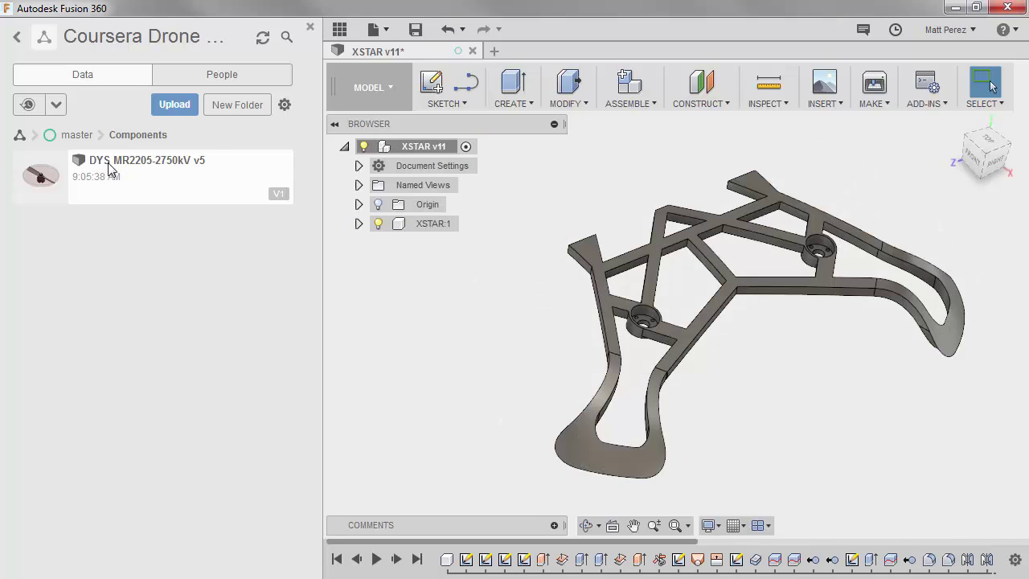
Insert the DYS MR2205-2750kV v5 design into the assembly, orient the view to the front and hide the project files
{"action": "left_click_drag", "start_coordinate": [110, 168], "coordinate": [567, 319]}
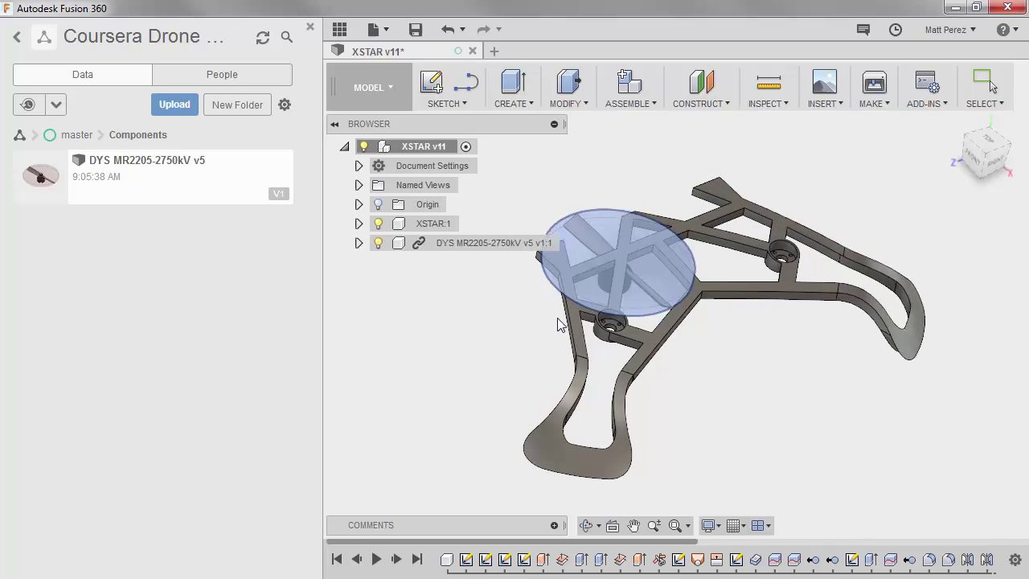
{"action": "middle_click_drag", "start_coordinate": [560, 324], "coordinate": [1025, 164], "text": "shift"}
{"action": "left_click", "coordinate": [980, 152]}
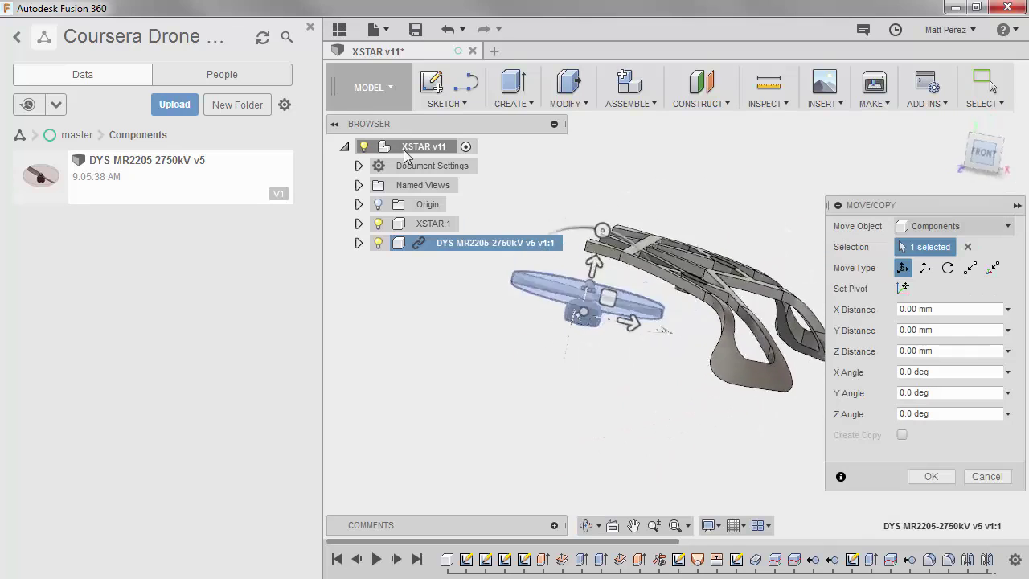
{"action": "left_click", "coordinate": [339, 31]}
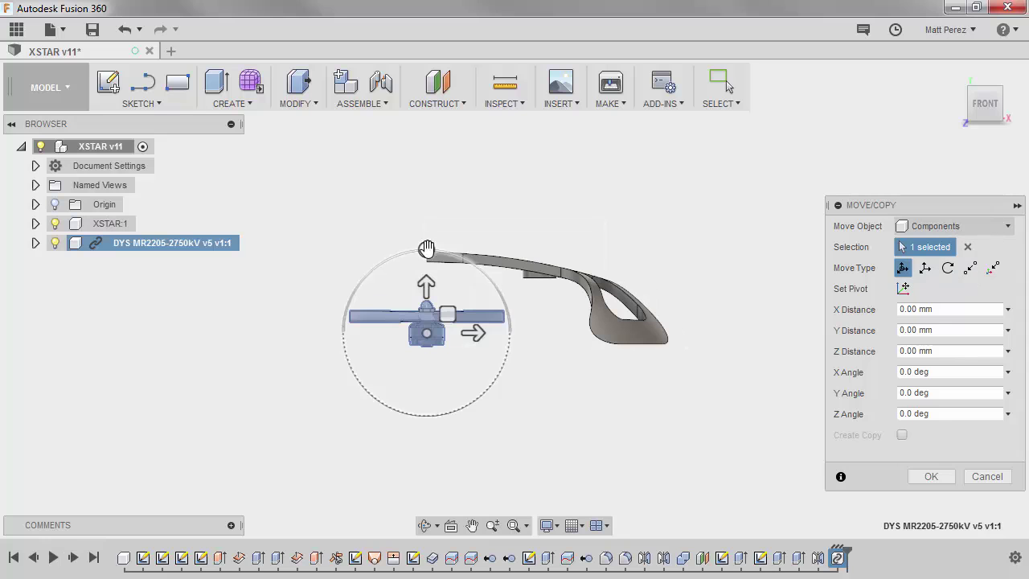
Rotate the inserted motor -180 degrees about Z and move it about -93.4 mm in X and -34.7 mm in Y, beneath the frame
{"action": "left_click_drag", "start_coordinate": [426, 249], "coordinate": [427, 389]}
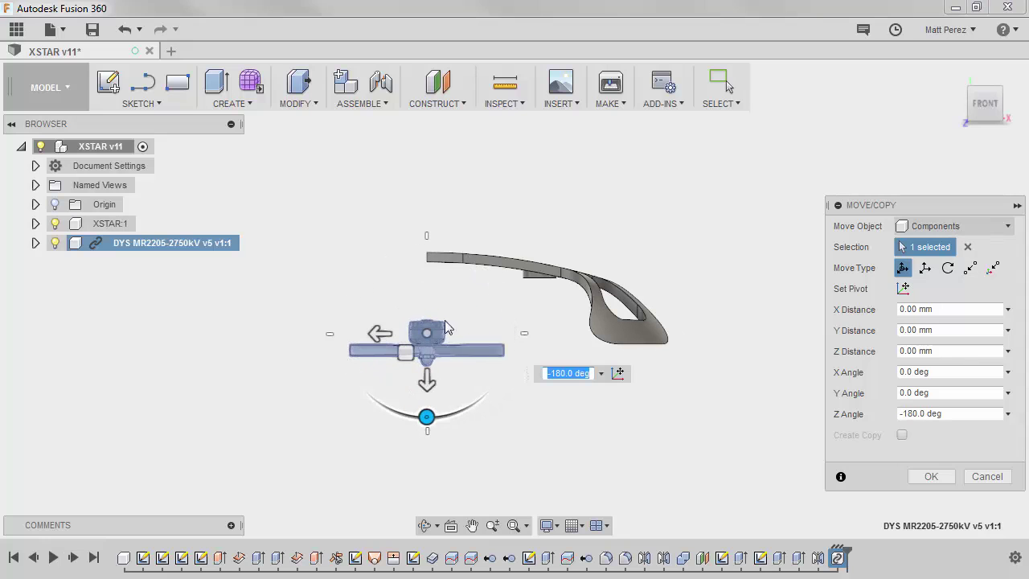
{"action": "left_click_drag", "start_coordinate": [405, 352], "coordinate": [518, 306]}
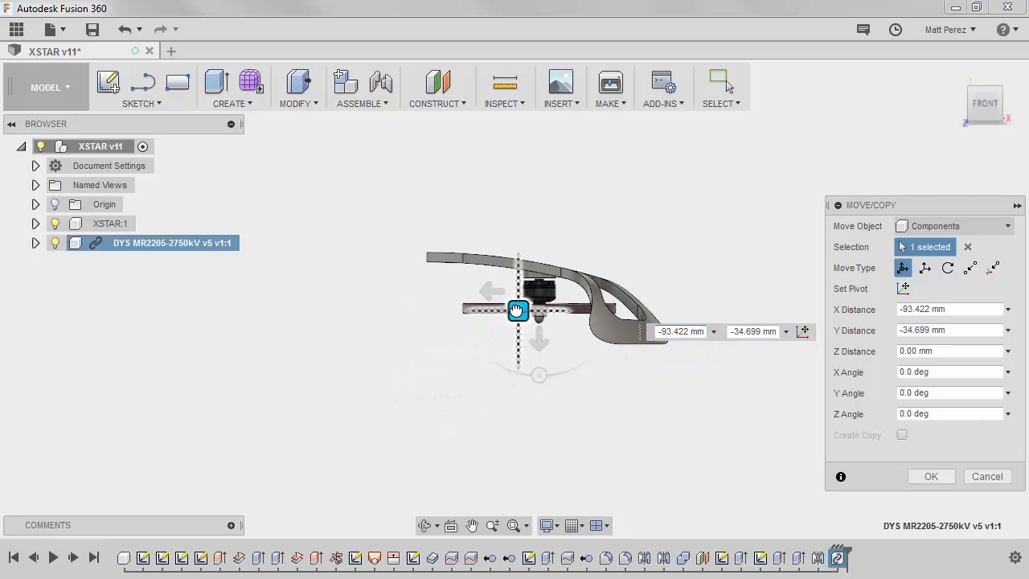
{"action": "middle_click_drag", "start_coordinate": [518, 307], "coordinate": [679, 323], "text": "shift"}
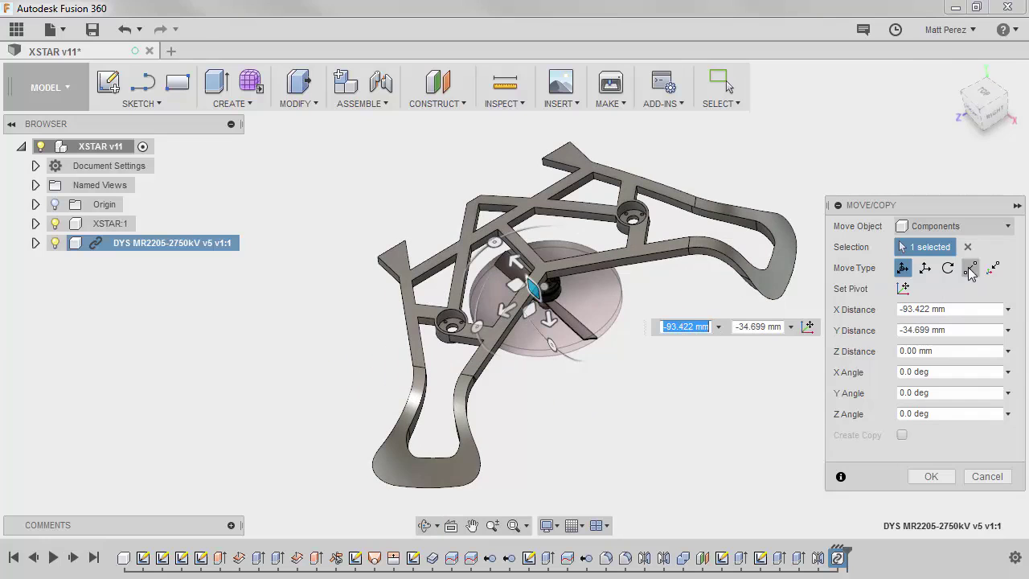
{"action": "left_click", "coordinate": [930, 476]}
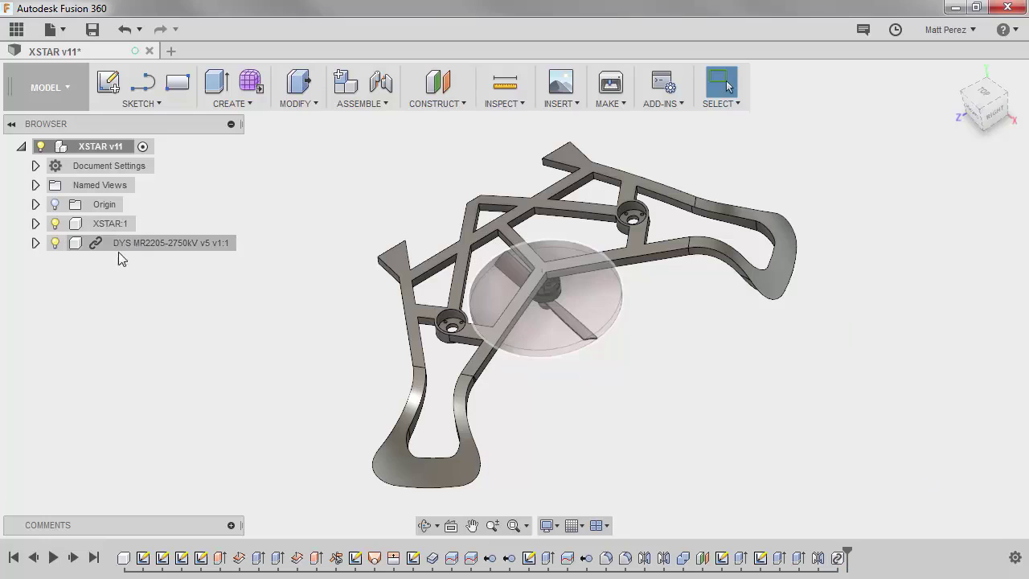
Examine the bodies, sketches and construction geometry contained in the inserted DYS motor component
{"action": "left_click", "coordinate": [36, 243]}
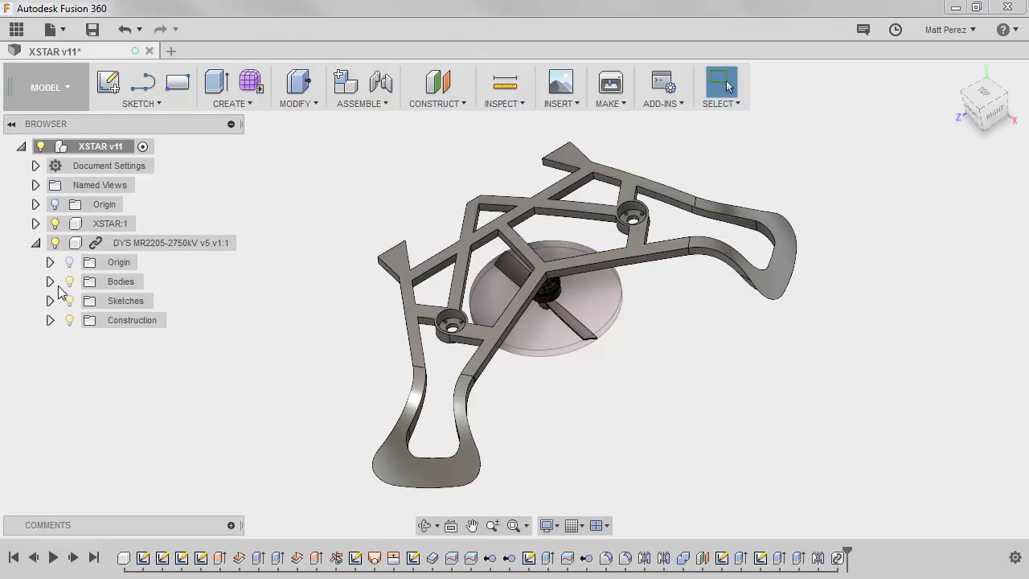
{"action": "left_click", "coordinate": [50, 283]}
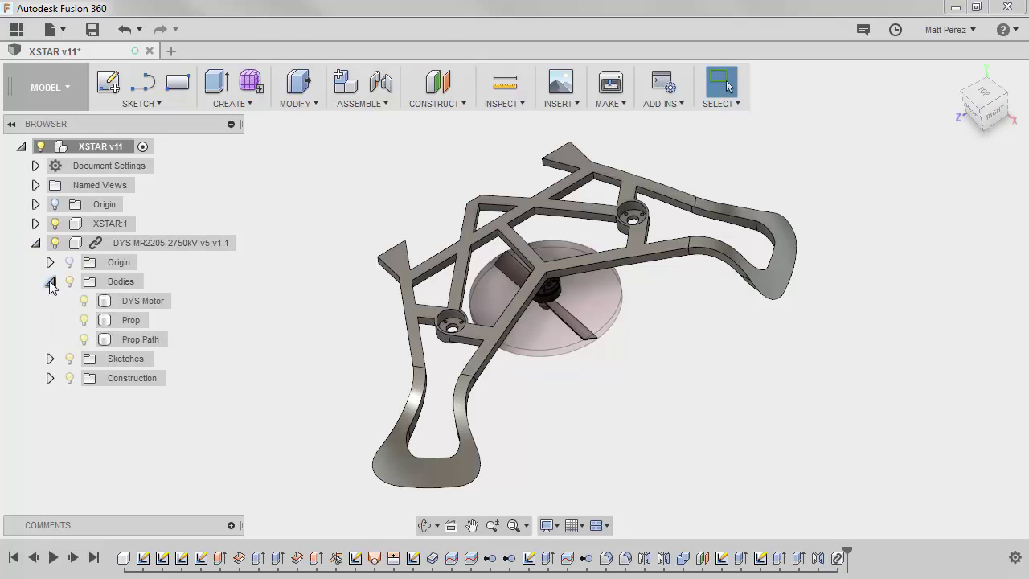
{"action": "left_click", "coordinate": [49, 281]}
{"action": "left_click", "coordinate": [50, 301]}
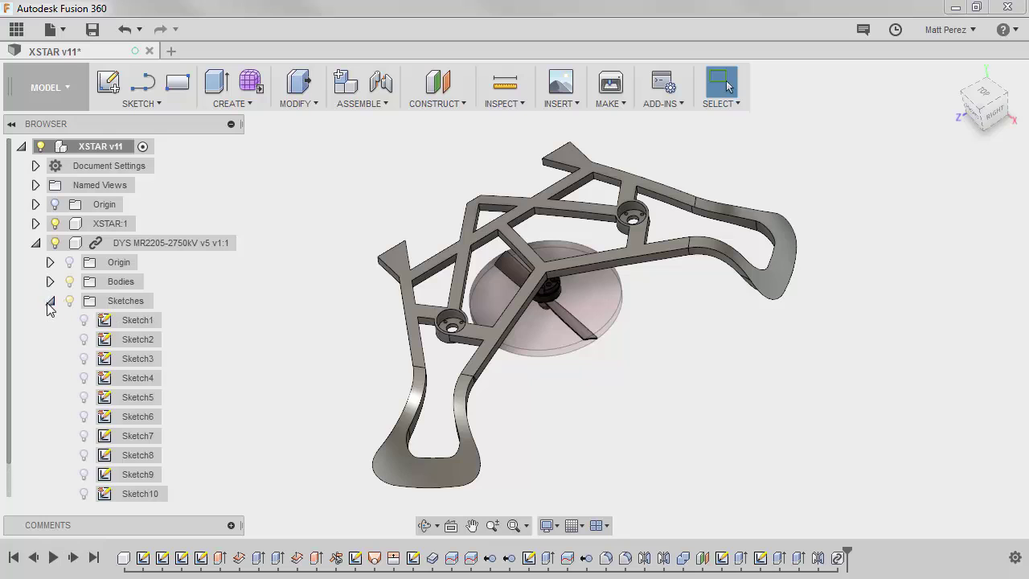
{"action": "left_click", "coordinate": [50, 301]}
{"action": "left_click", "coordinate": [50, 320]}
{"action": "left_click", "coordinate": [50, 319]}
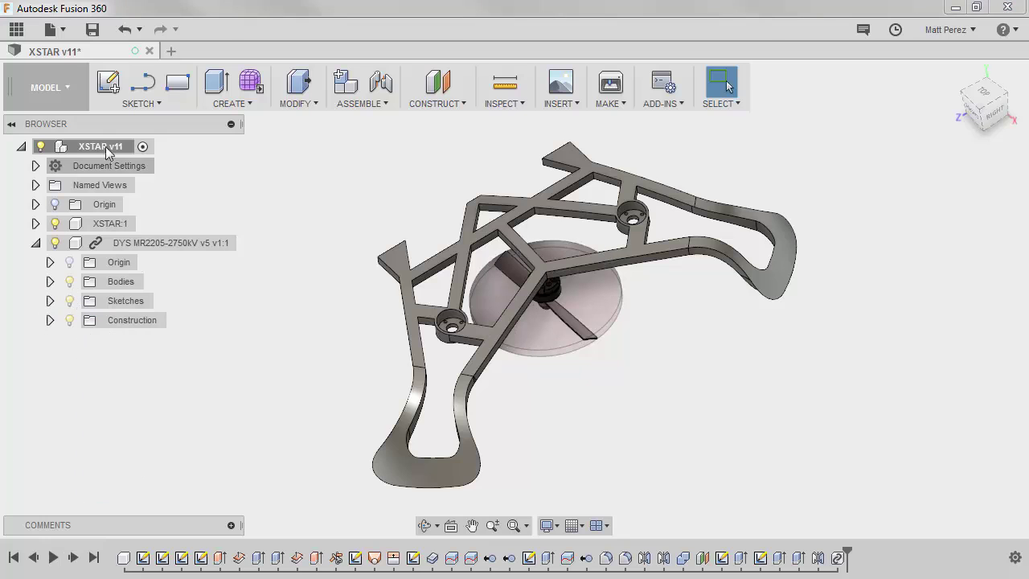
Review the commands available for the linked motor component, including Break Link, and collapse its contents
{"action": "right_click", "coordinate": [101, 242]}
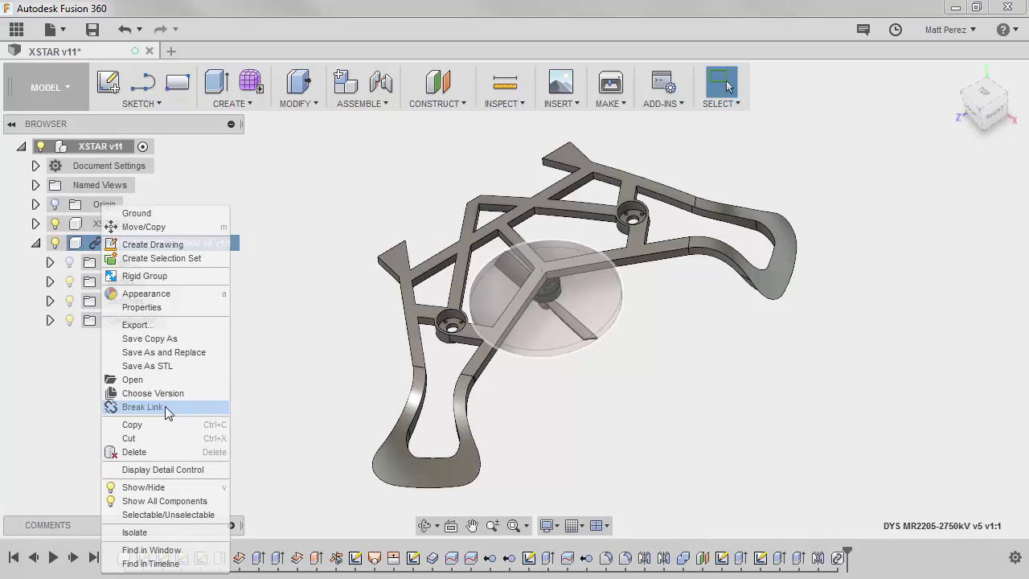
{"action": "left_click", "coordinate": [302, 364]}
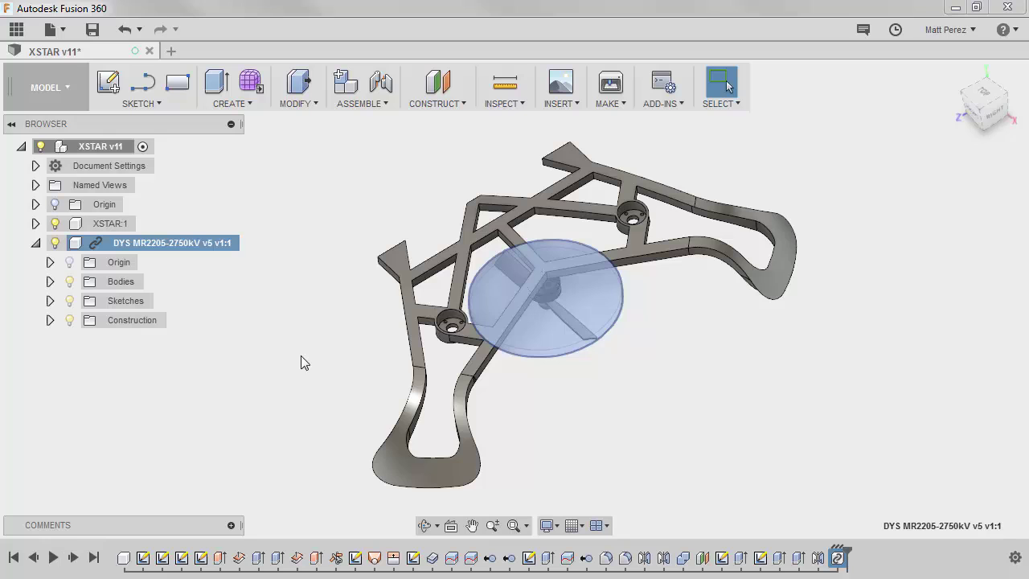
{"action": "left_click", "coordinate": [35, 243]}
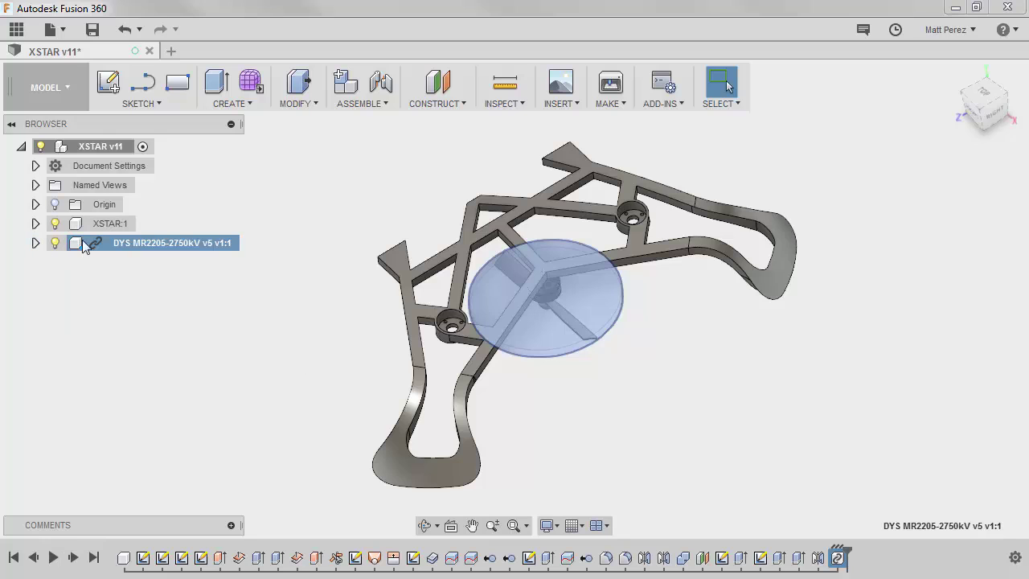
{"action": "left_click", "coordinate": [250, 316]}
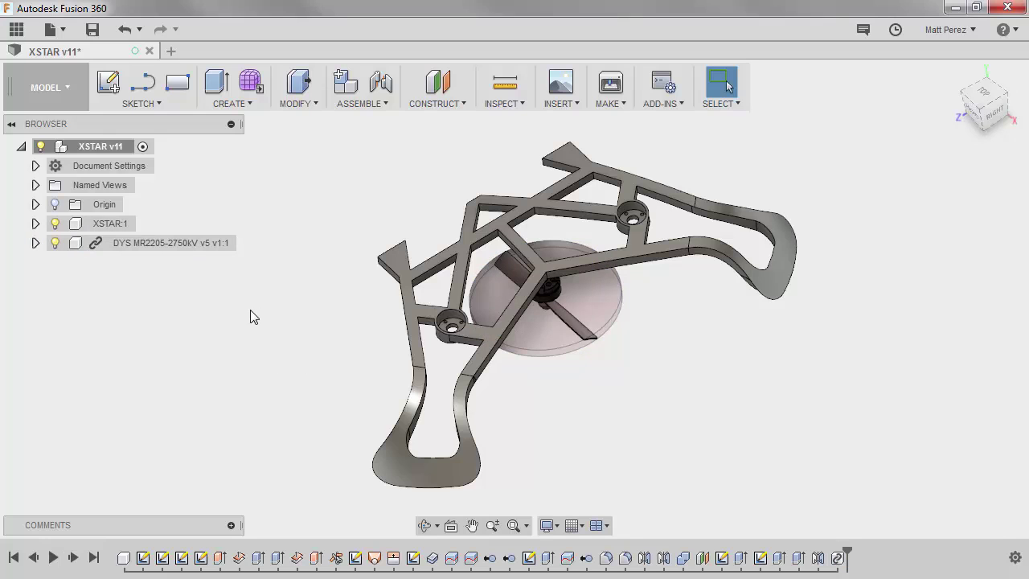
Move the motor component freely away from the frame arm and revert its position
{"action": "scroll", "coordinate": [555, 297], "scroll_direction": "up", "scroll_amount": 6}
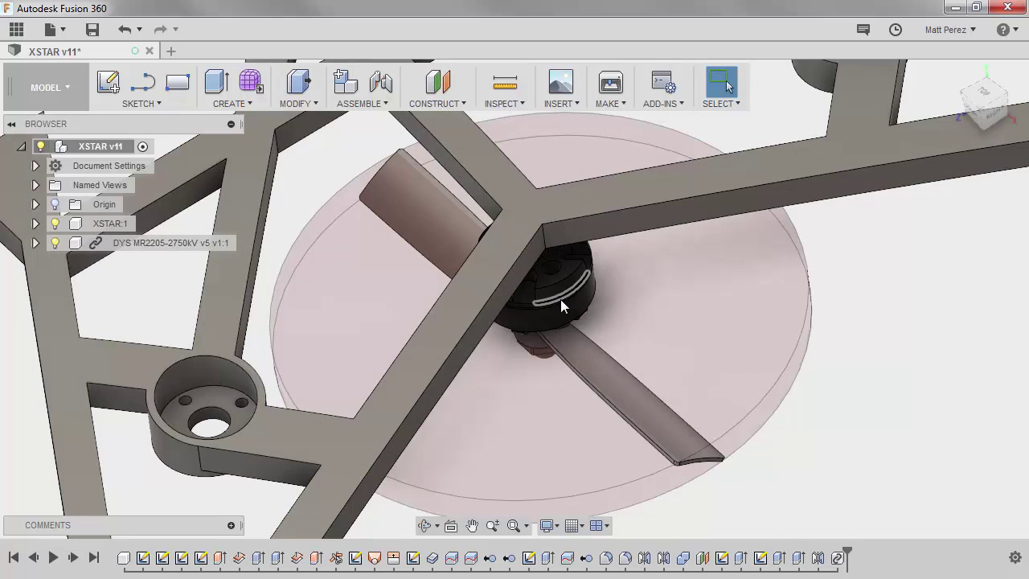
{"action": "left_click_drag", "start_coordinate": [560, 284], "coordinate": [648, 406]}
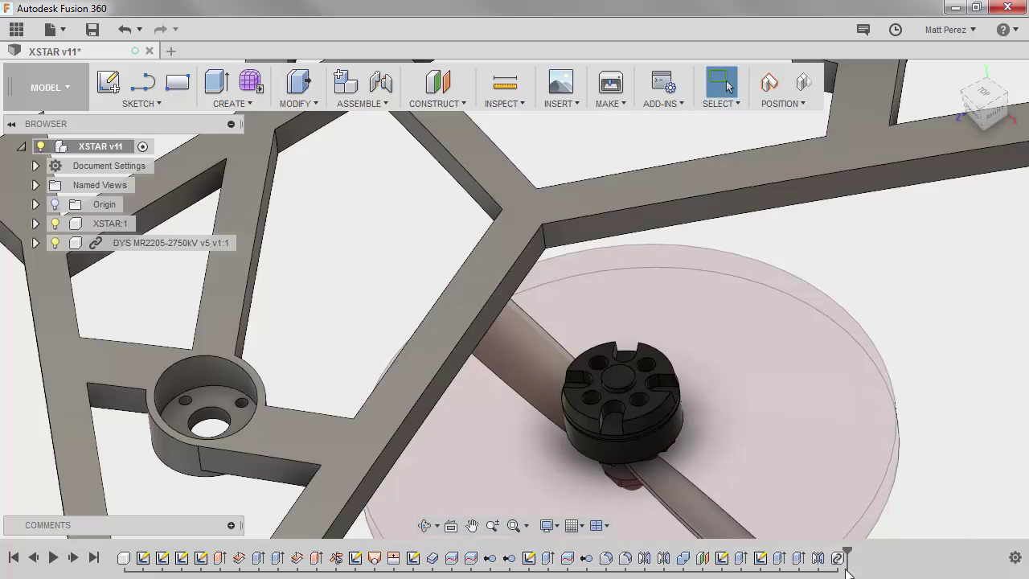
{"action": "left_click", "coordinate": [803, 82]}
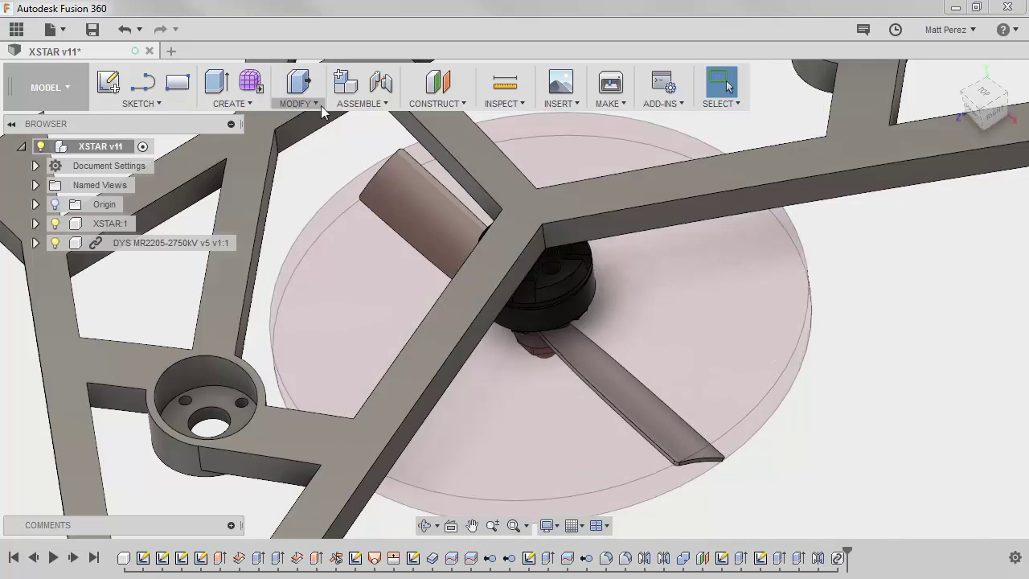
Align the motor component's central 4 mm radius base edge to the lower edge of the motor mount's centre hole, capturing the position
{"action": "left_click", "coordinate": [317, 103]}
{"action": "left_click", "coordinate": [305, 373]}
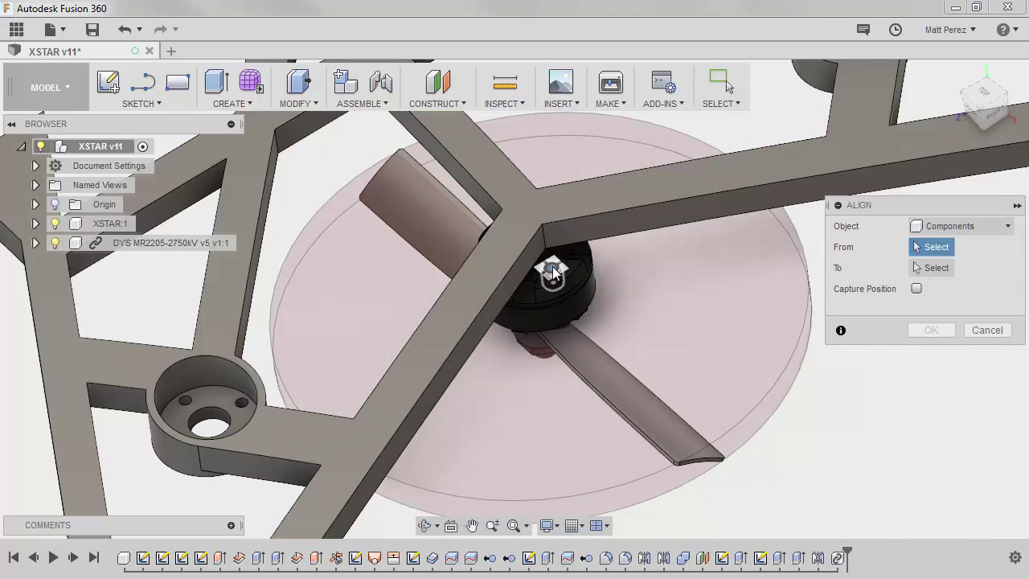
{"action": "middle_click_drag", "start_coordinate": [577, 346], "coordinate": [564, 307], "text": "shift"}
{"action": "scroll", "coordinate": [563, 307], "scroll_direction": "up", "scroll_amount": 4}
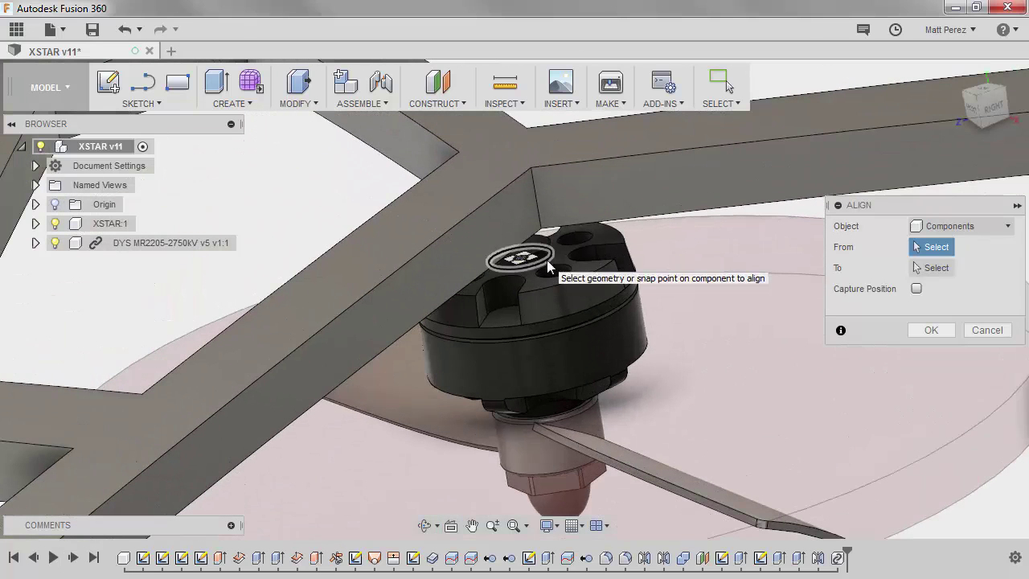
{"action": "scroll", "coordinate": [547, 263], "scroll_direction": "up", "scroll_amount": 4}
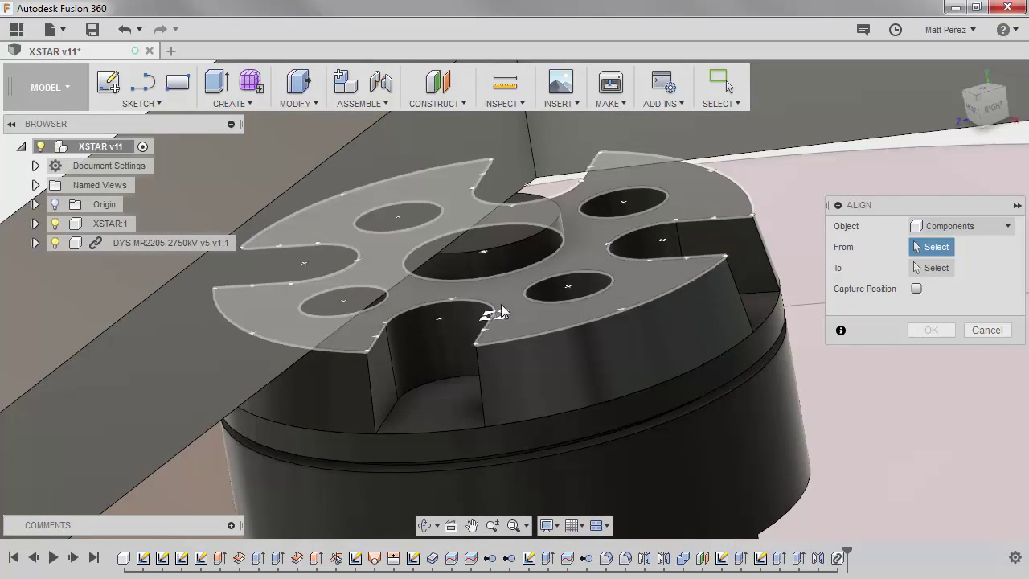
{"action": "left_click", "coordinate": [559, 252]}
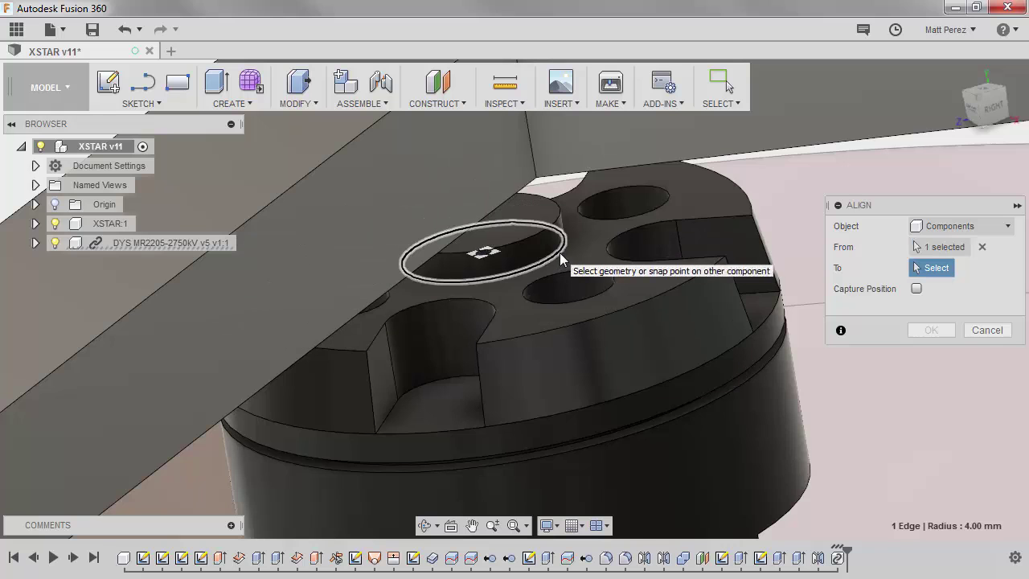
{"action": "scroll", "coordinate": [626, 296], "scroll_direction": "down", "scroll_amount": 10}
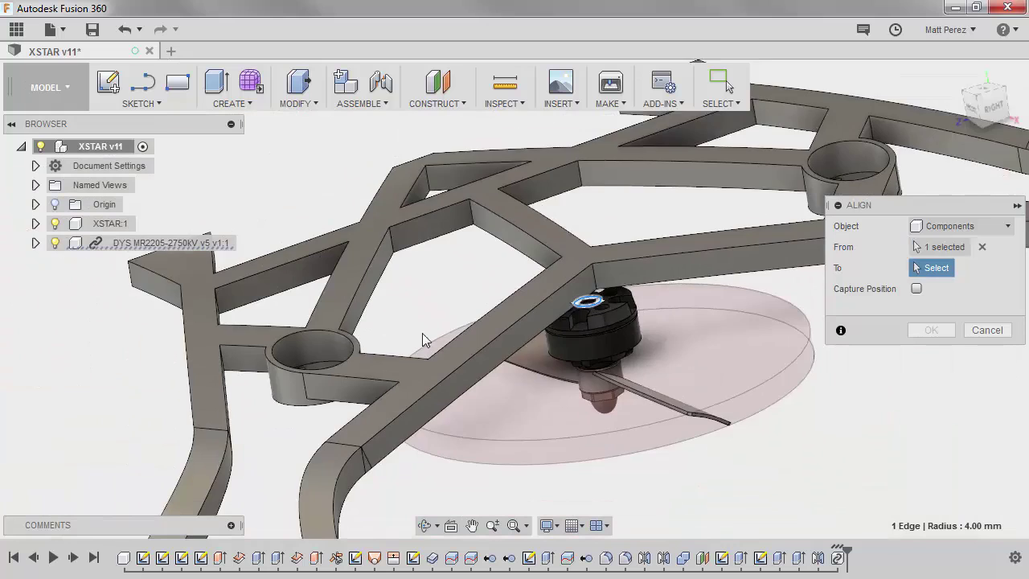
{"action": "middle_click_drag", "start_coordinate": [422, 333], "coordinate": [426, 358], "text": "shift"}
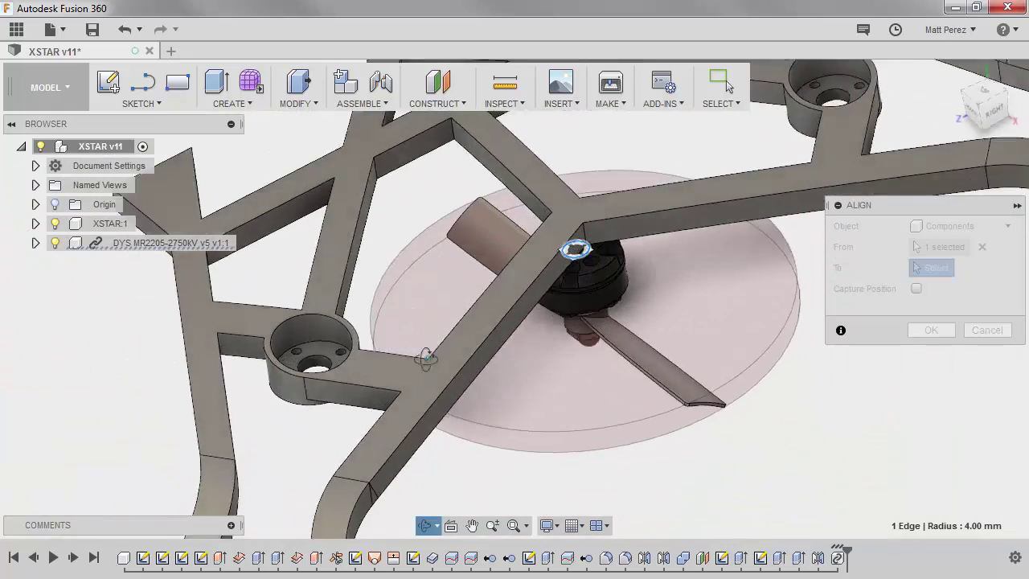
{"action": "scroll", "coordinate": [322, 353], "scroll_direction": "up", "scroll_amount": 10}
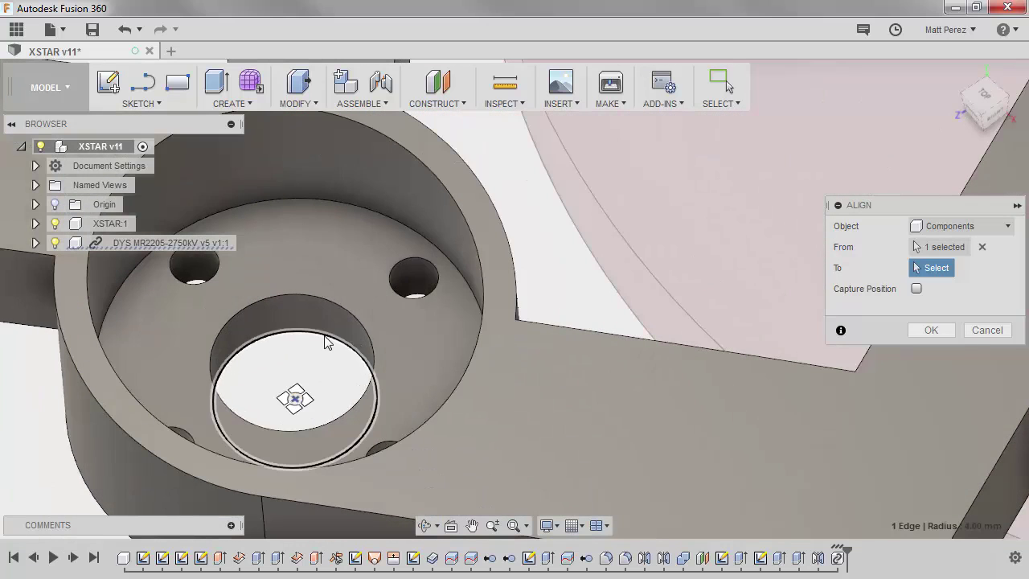
{"action": "left_click", "coordinate": [327, 341]}
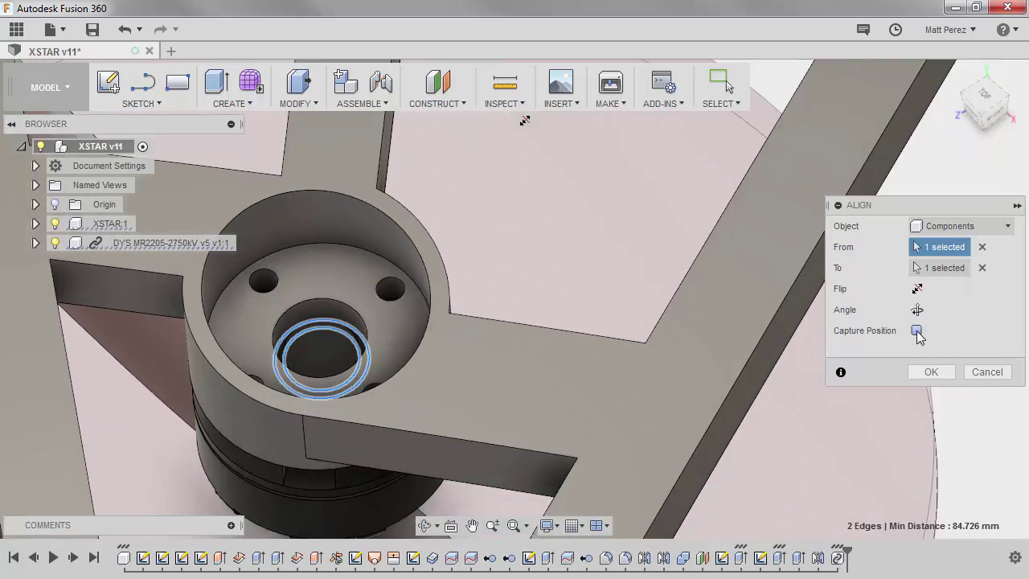
{"action": "left_click", "coordinate": [917, 330]}
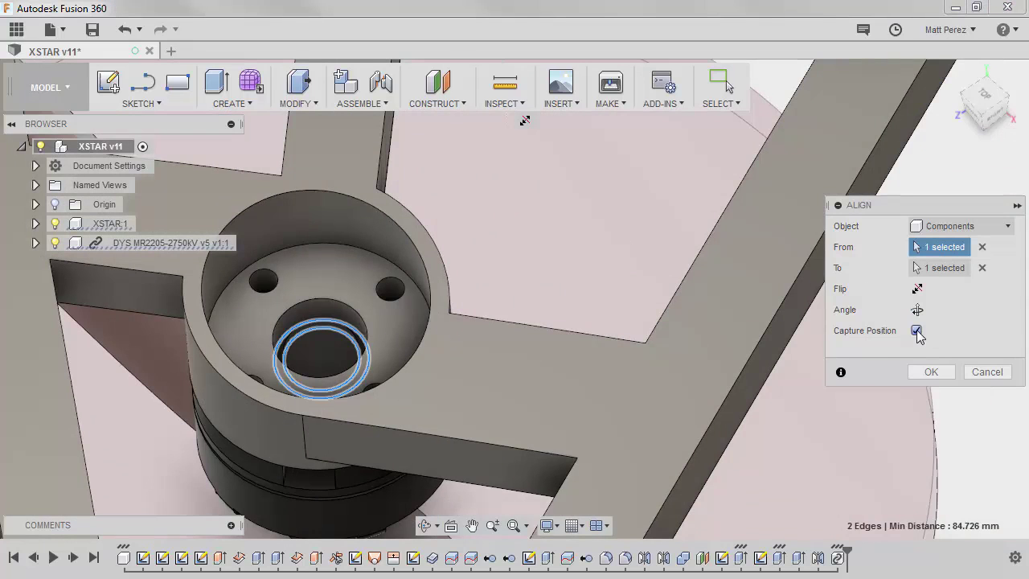
{"action": "left_click", "coordinate": [931, 371]}
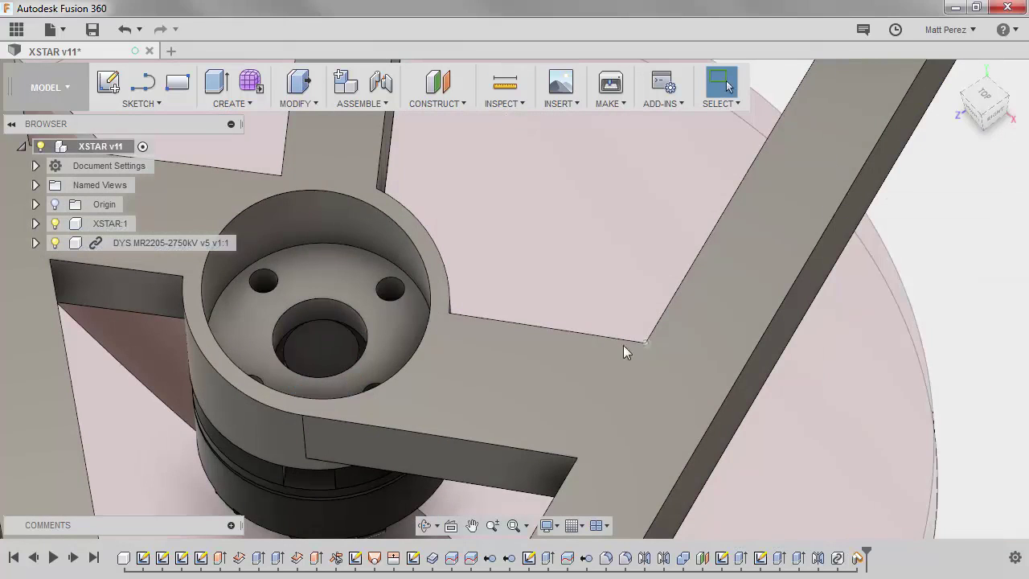
Examine how the motor's screw holes and centre line up with the holes in the frame's motor mount
{"action": "middle_click_drag", "start_coordinate": [627, 352], "coordinate": [575, 435], "text": "shift"}
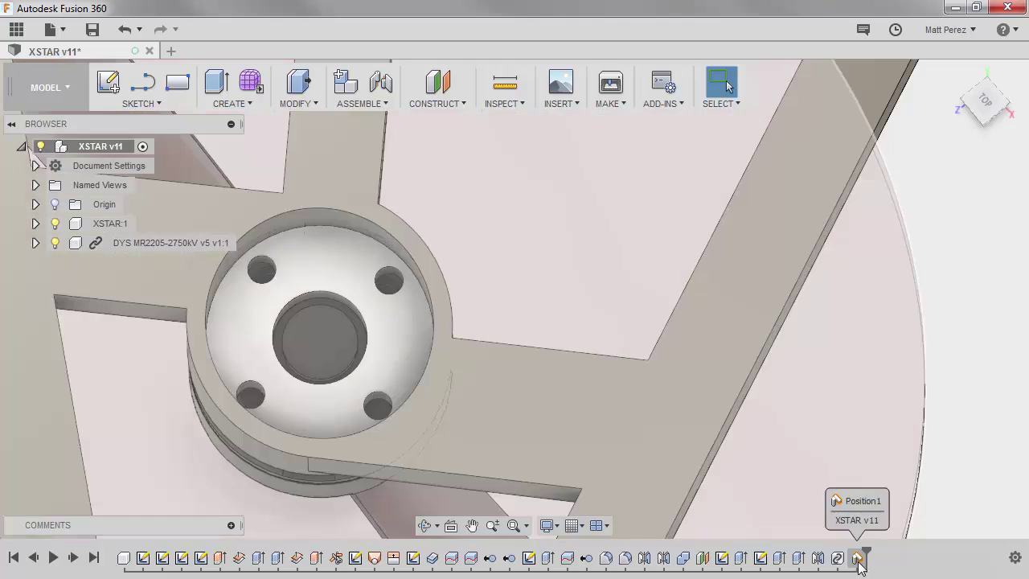
{"action": "middle_click_drag", "start_coordinate": [358, 384], "coordinate": [357, 387], "text": "shift"}
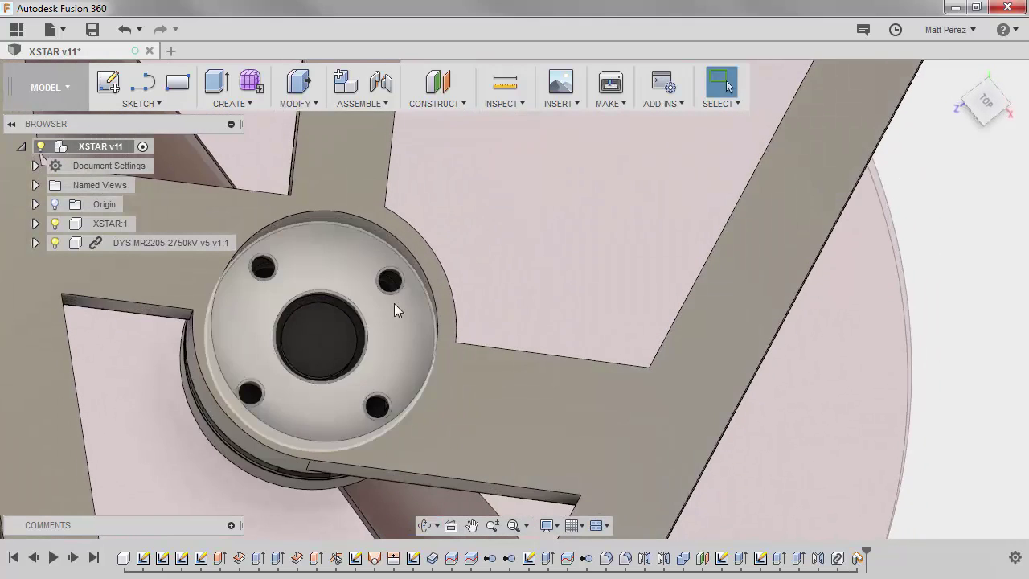
{"action": "scroll", "coordinate": [394, 303], "scroll_direction": "up", "scroll_amount": 5}
{"action": "mouse_move", "coordinate": [392, 322]}
{"action": "middle_mouse_down", "text": "shift"}
{"action": "mouse_move", "coordinate": [383, 327]}
{"action": "mouse_move", "coordinate": [397, 319]}
{"action": "mouse_move", "coordinate": [394, 328]}
{"action": "mouse_move", "coordinate": [392, 307]}
{"action": "mouse_move", "coordinate": [337, 313]}
{"action": "middle_mouse_up", "text": "shift"}
{"action": "scroll", "coordinate": [394, 312], "scroll_direction": "down", "scroll_amount": 10}
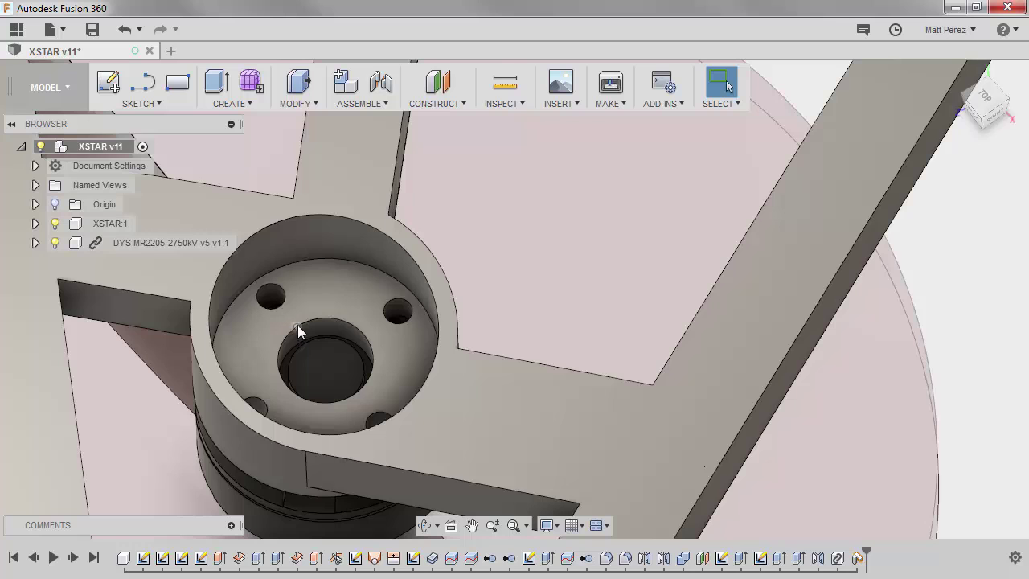
{"action": "middle_click_drag", "start_coordinate": [275, 318], "coordinate": [287, 316], "text": "shift"}
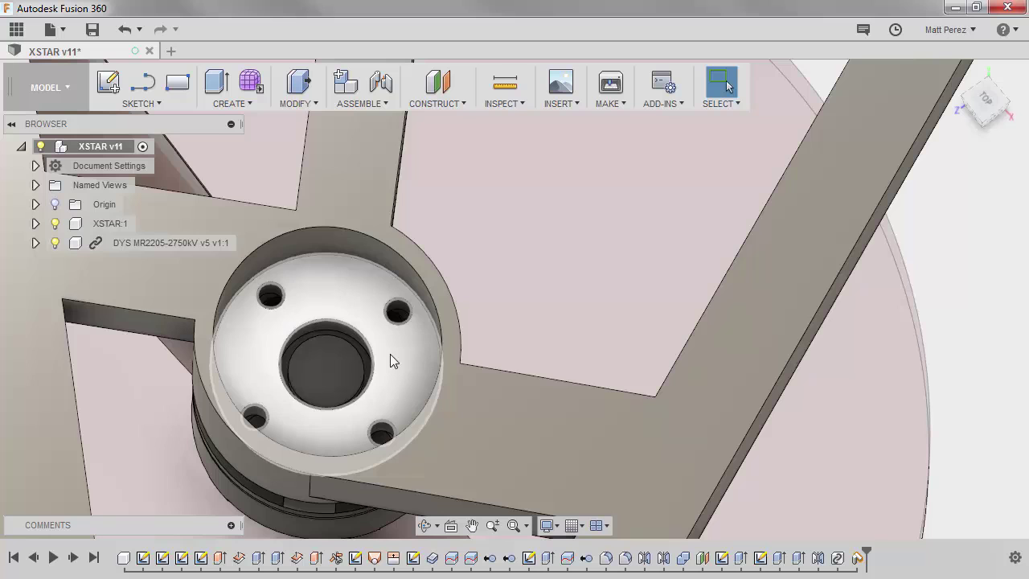
{"action": "scroll", "coordinate": [396, 329], "scroll_direction": "down", "scroll_amount": 3}
{"action": "mouse_move", "coordinate": [390, 329]}
{"action": "middle_mouse_down", "text": "shift"}
{"action": "mouse_move", "coordinate": [389, 349]}
{"action": "mouse_move", "coordinate": [385, 339]}
{"action": "middle_mouse_up", "text": "shift"}
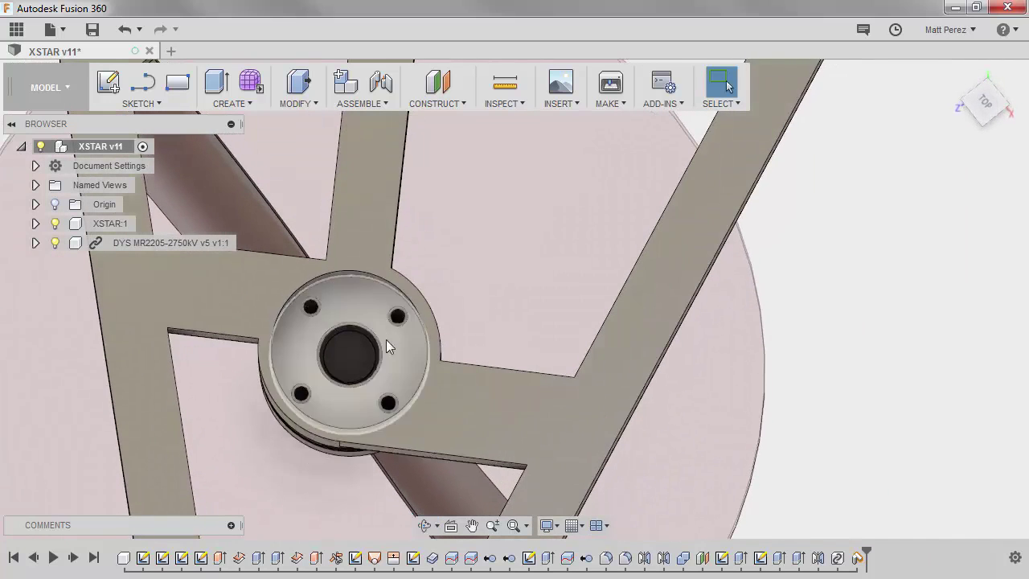
{"action": "scroll", "coordinate": [388, 324], "scroll_direction": "up", "scroll_amount": 2}
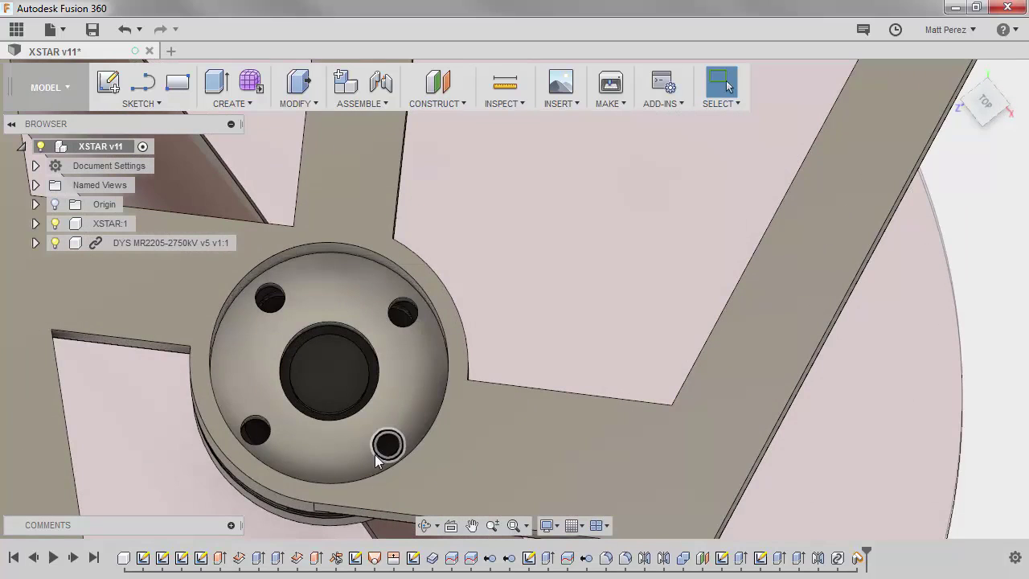
{"action": "scroll", "coordinate": [376, 450], "scroll_direction": "down", "scroll_amount": 4}
{"action": "middle_click_drag", "start_coordinate": [378, 378], "coordinate": [410, 331], "text": "shift"}
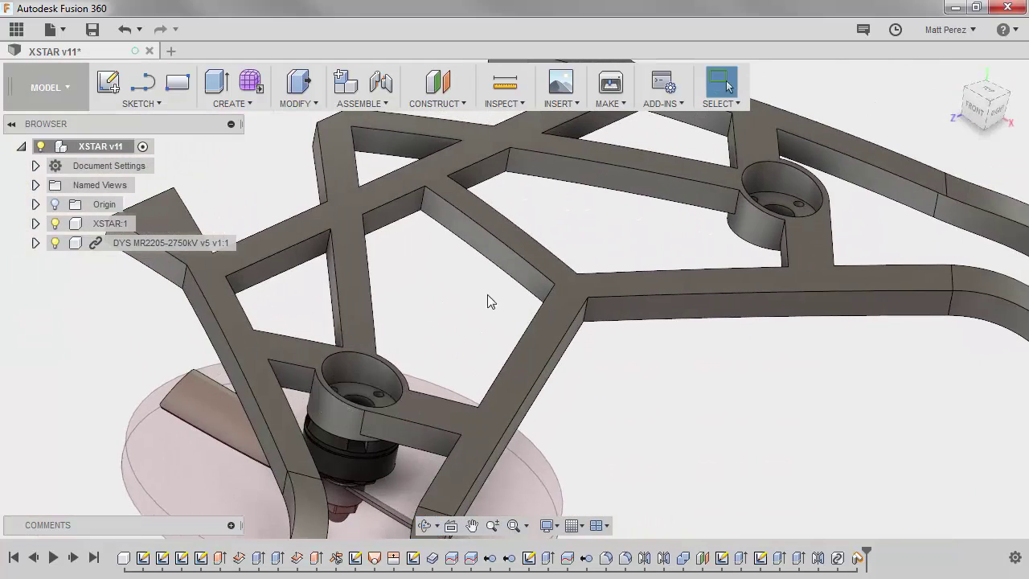
Inspect the propeller's placement and clearance relative to the frame and its legs from the front, top and side
{"action": "left_click", "coordinate": [975, 108]}
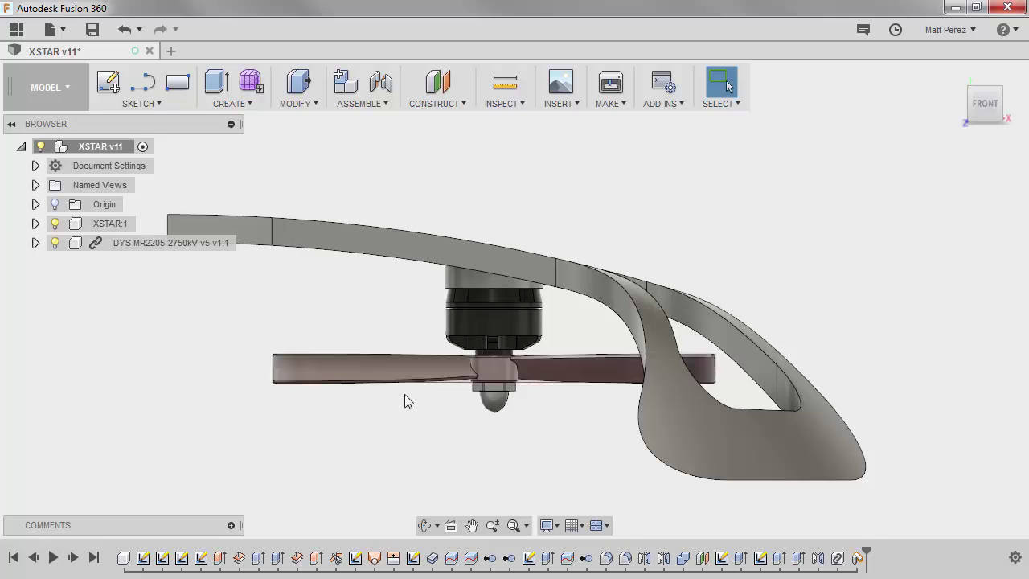
{"action": "middle_click_drag", "start_coordinate": [405, 397], "coordinate": [443, 407], "text": "shift"}
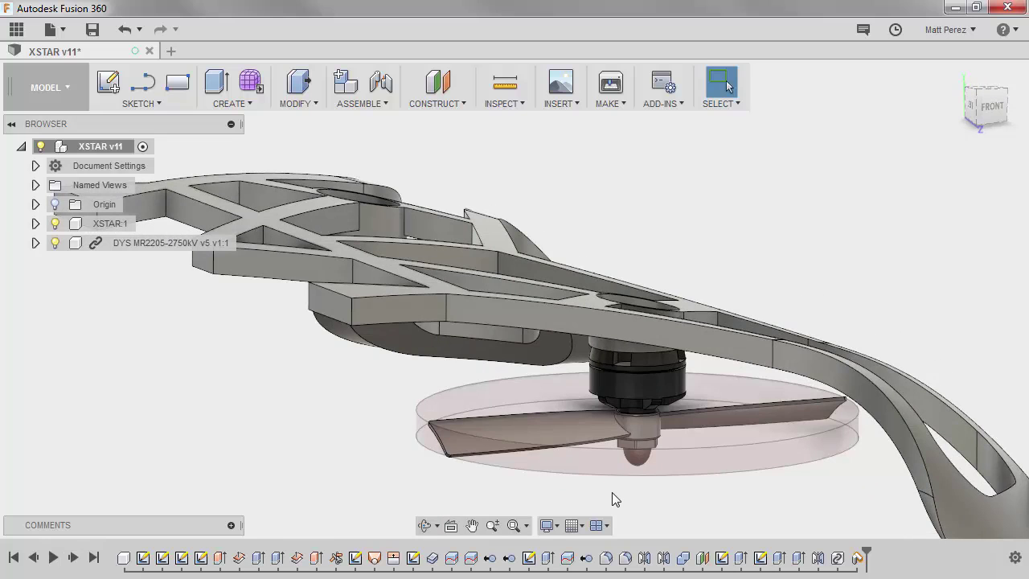
{"action": "middle_click_drag", "start_coordinate": [612, 492], "coordinate": [746, 332], "text": "shift"}
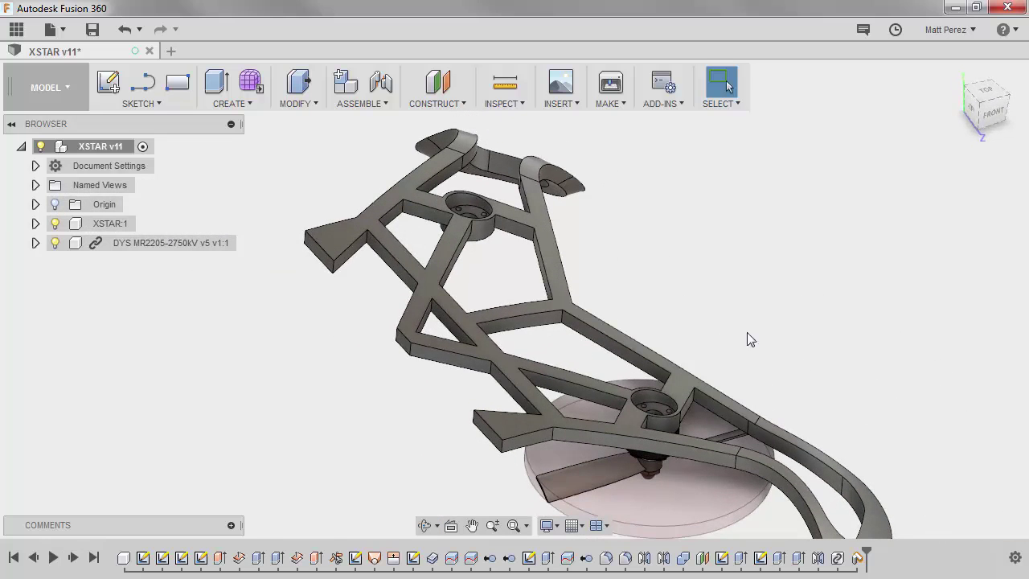
{"action": "left_click", "coordinate": [986, 93]}
{"action": "scroll", "coordinate": [640, 490], "scroll_direction": "up", "scroll_amount": 3}
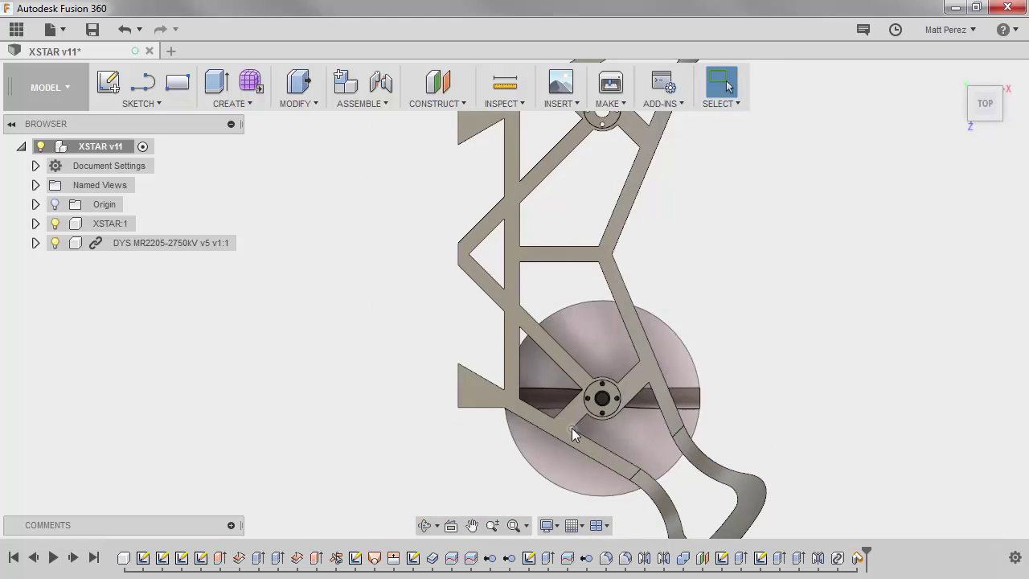
{"action": "scroll", "coordinate": [723, 414], "scroll_direction": "down", "scroll_amount": 3}
{"action": "middle_click_drag", "start_coordinate": [742, 425], "coordinate": [784, 303], "text": "shift"}
{"action": "key", "text": "Escape"}
{"action": "scroll", "coordinate": [752, 306], "scroll_direction": "up", "scroll_amount": 5}
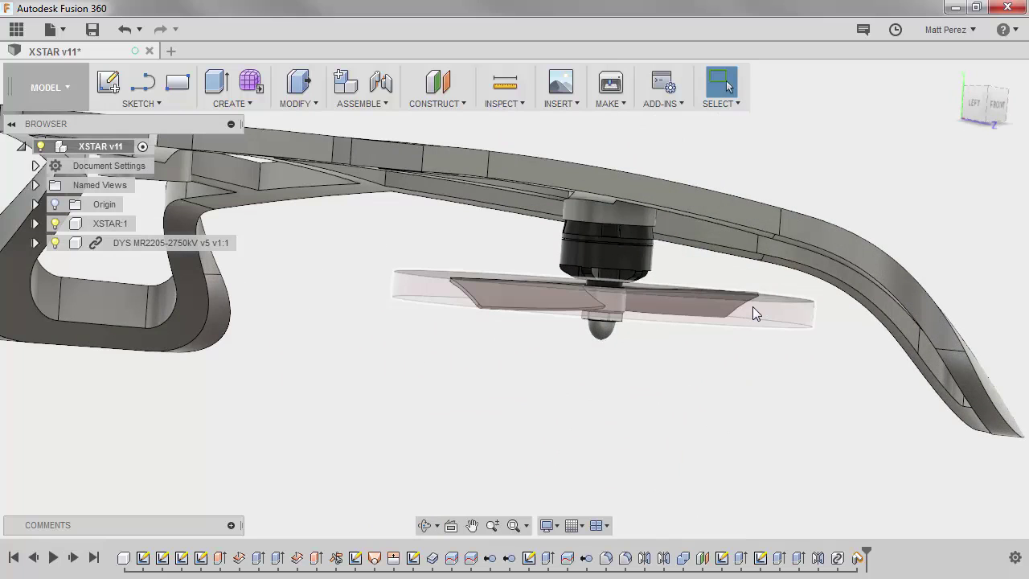
{"action": "middle_click_drag", "start_coordinate": [767, 319], "coordinate": [737, 340], "text": "shift"}
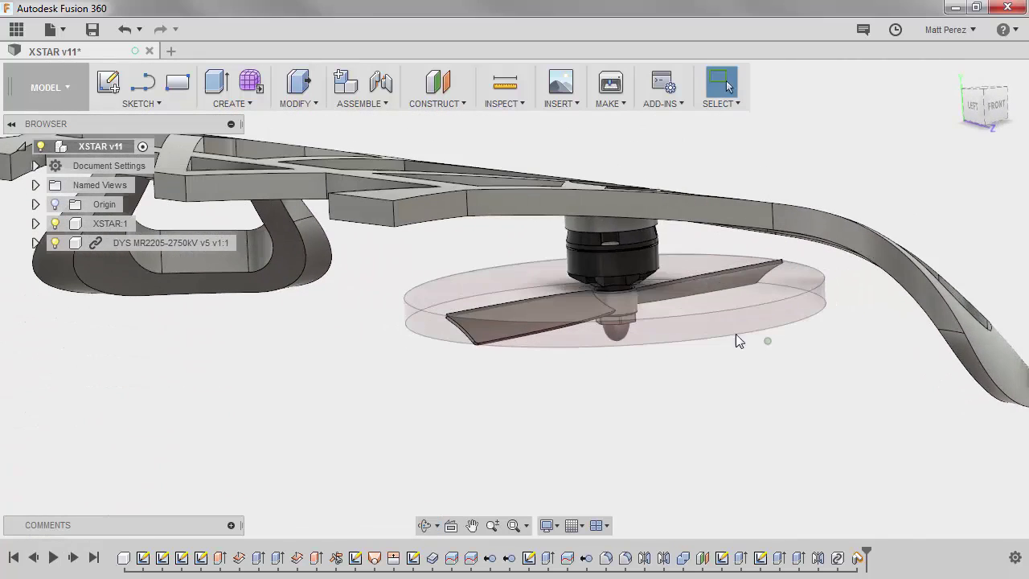
Move the motor freely off its mount, revert its position, and ground the motor component
{"action": "left_click_drag", "start_coordinate": [612, 257], "coordinate": [706, 323]}
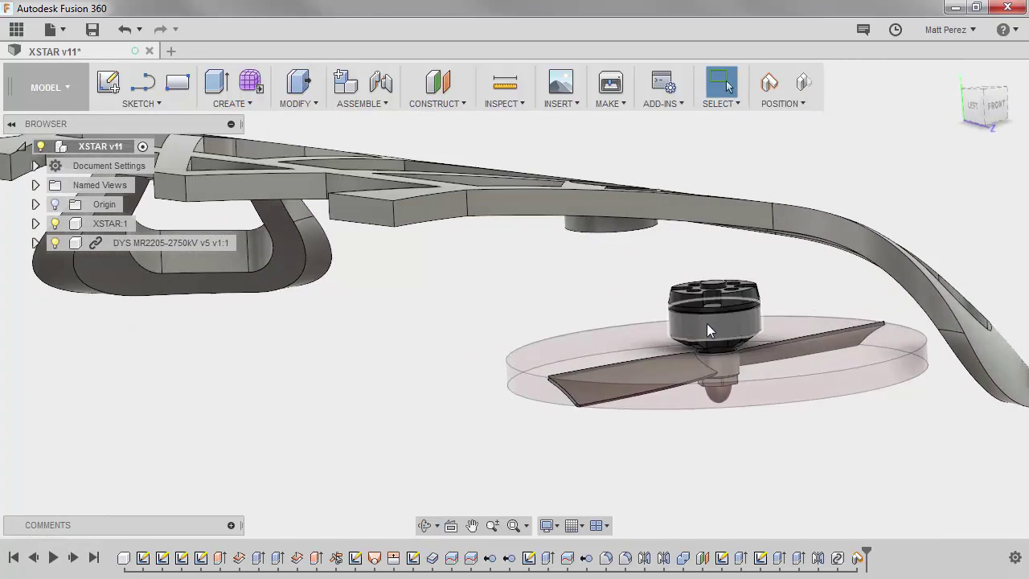
{"action": "left_click", "coordinate": [803, 82]}
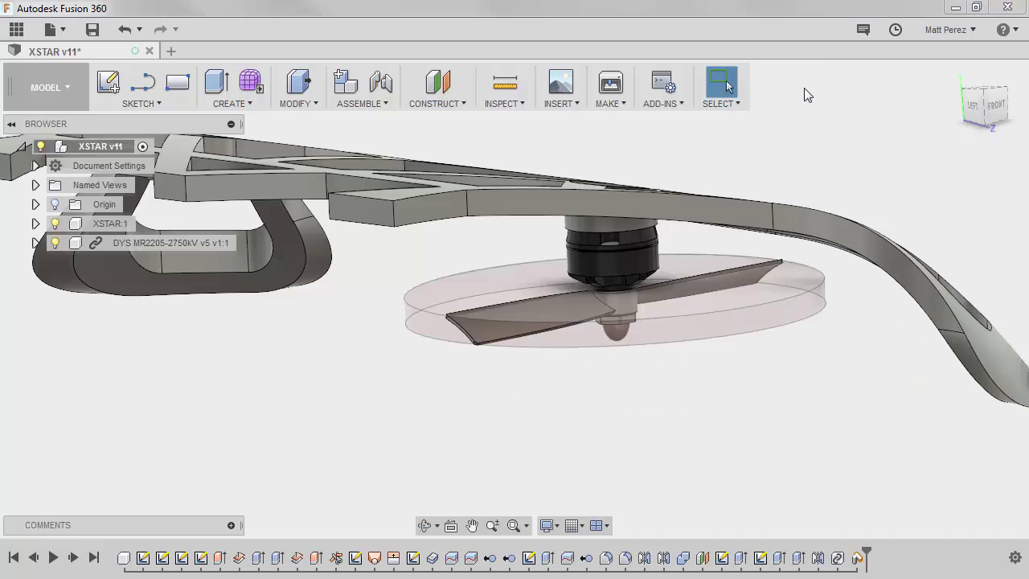
{"action": "right_click", "coordinate": [110, 242]}
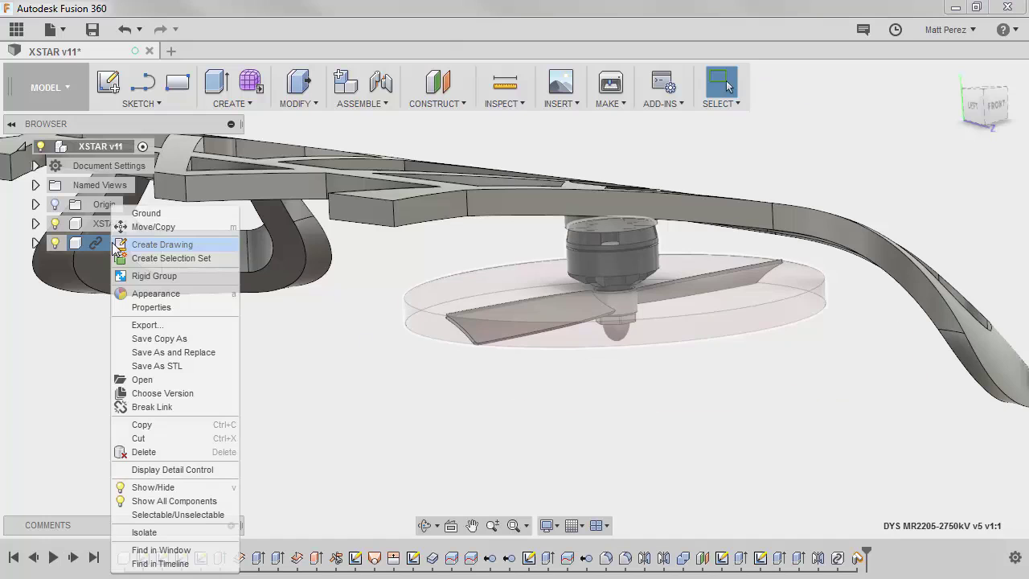
{"action": "left_click", "coordinate": [146, 213]}
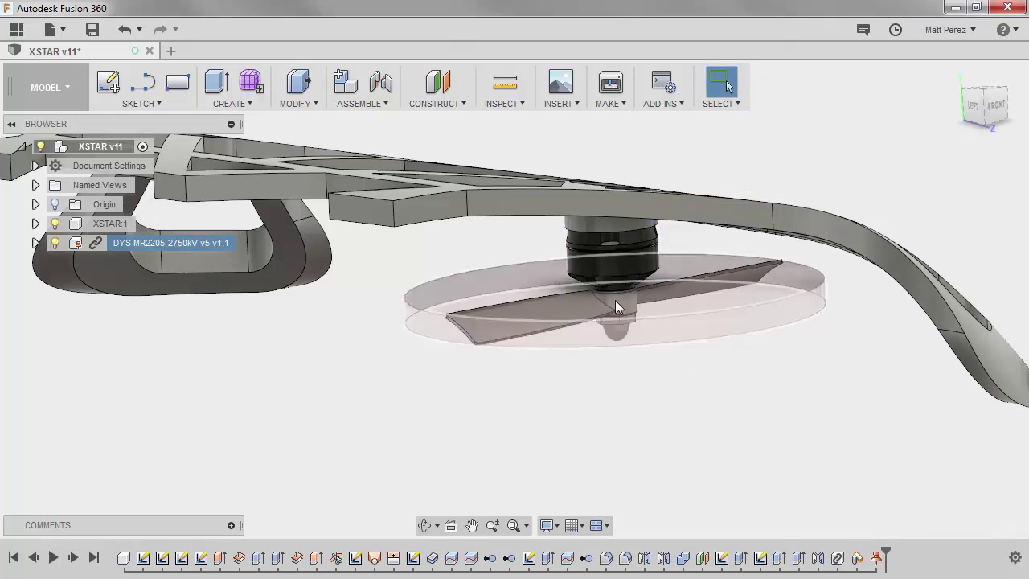
Mirror the DYS MR2205-2750kV motor component, using the Components pattern type, across the origin XY plane onto the frame's other motor mount
{"action": "scroll", "coordinate": [754, 429], "scroll_direction": "down", "scroll_amount": 3}
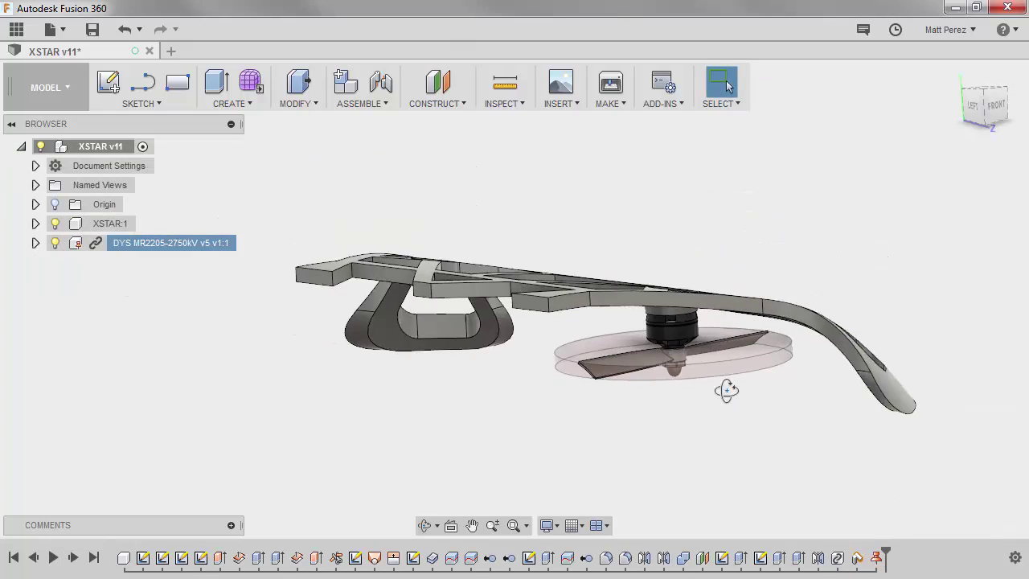
{"action": "middle_click_drag", "start_coordinate": [726, 389], "coordinate": [683, 441], "text": "shift"}
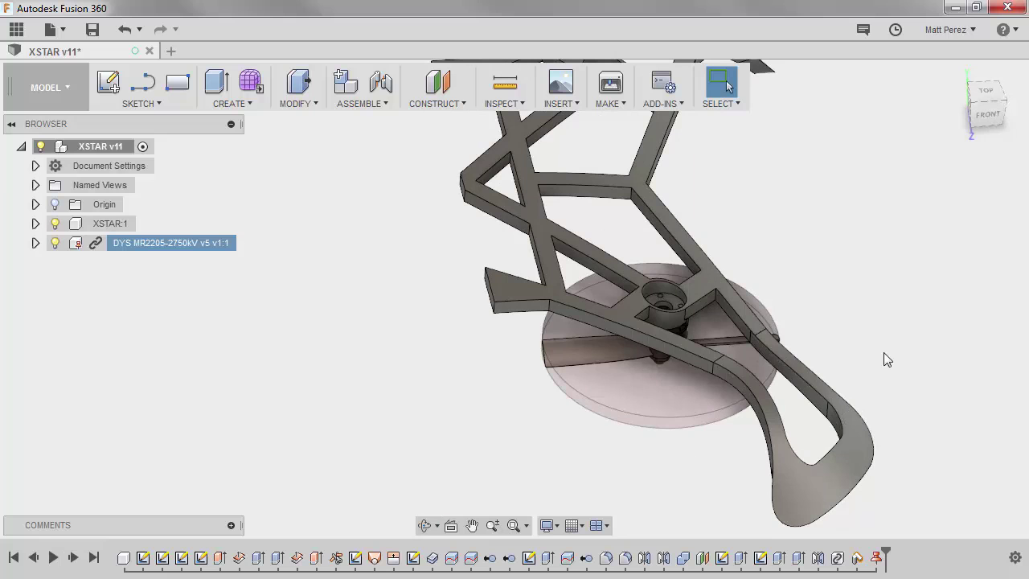
{"action": "left_click", "coordinate": [986, 91]}
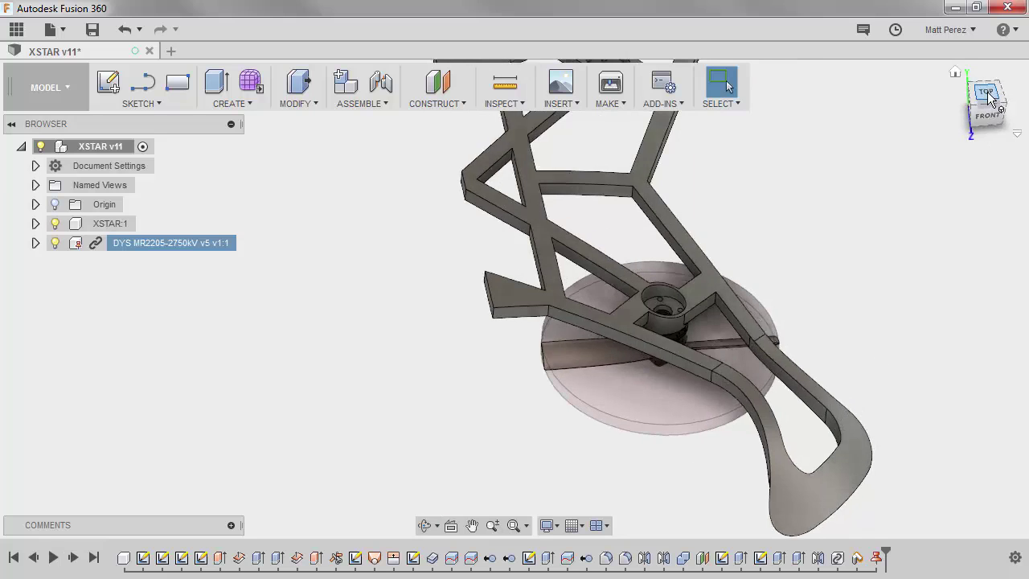
{"action": "scroll", "coordinate": [745, 351], "scroll_direction": "down", "scroll_amount": 3}
{"action": "key", "text": "Escape"}
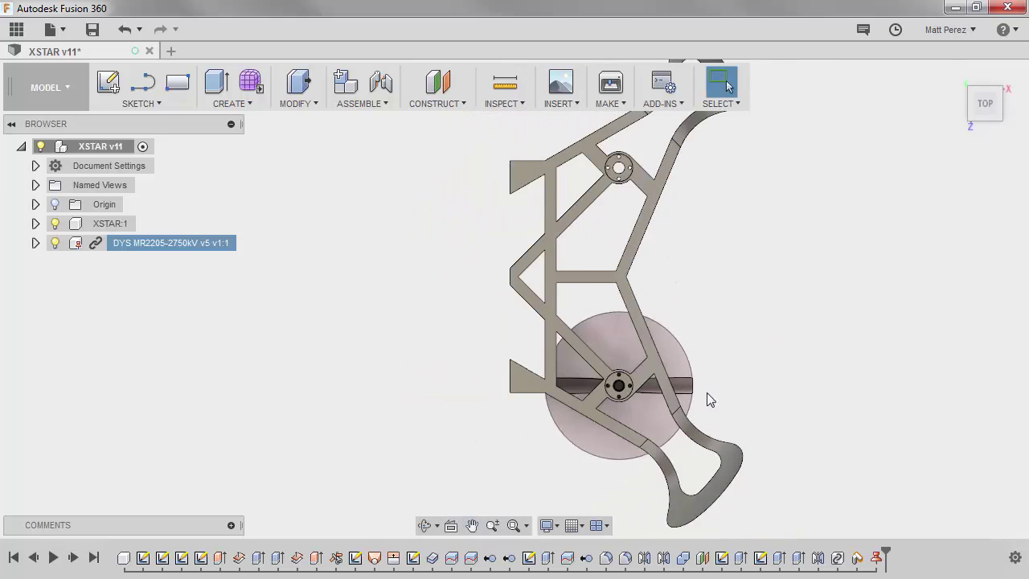
{"action": "left_click", "coordinate": [231, 104]}
{"action": "left_click", "coordinate": [265, 428]}
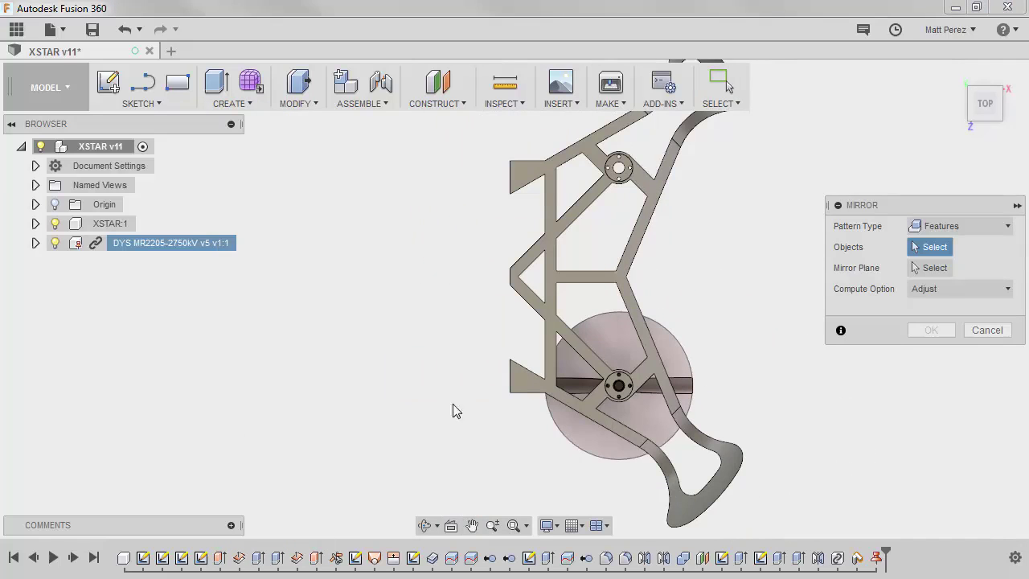
{"action": "left_click", "coordinate": [942, 228]}
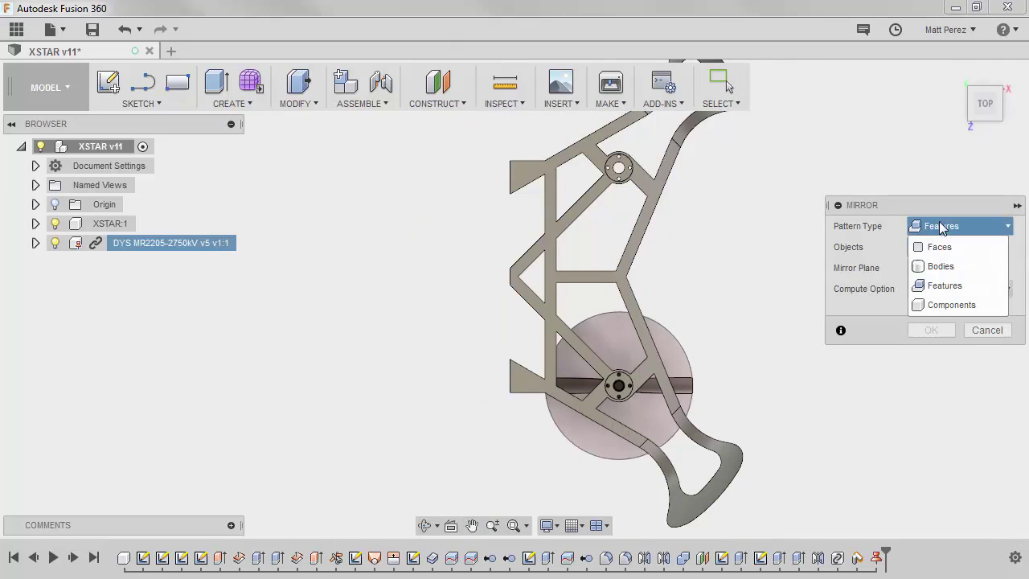
{"action": "left_click", "coordinate": [951, 304]}
{"action": "left_click", "coordinate": [113, 249]}
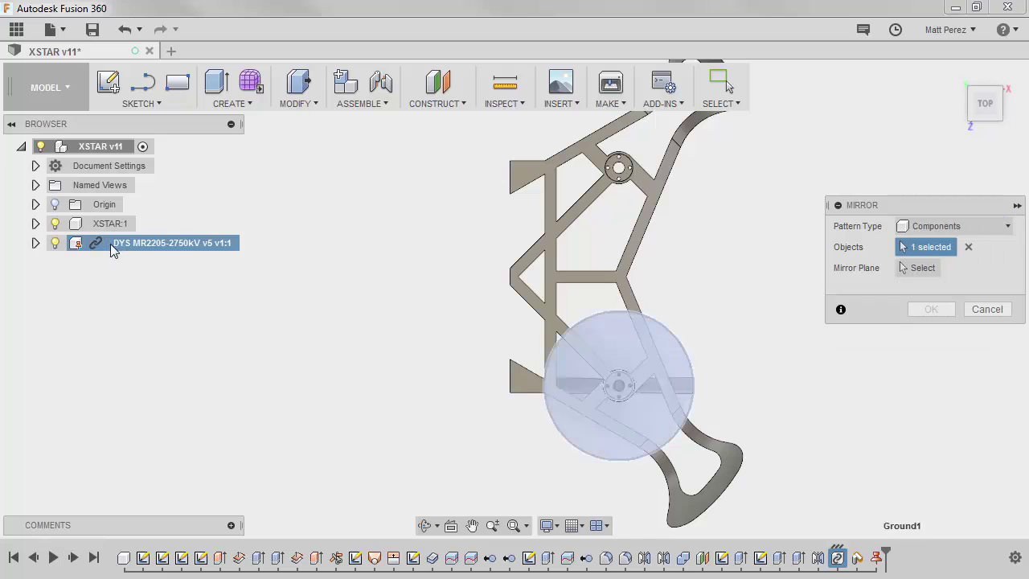
{"action": "middle_click_drag", "start_coordinate": [287, 370], "coordinate": [290, 337], "text": "shift"}
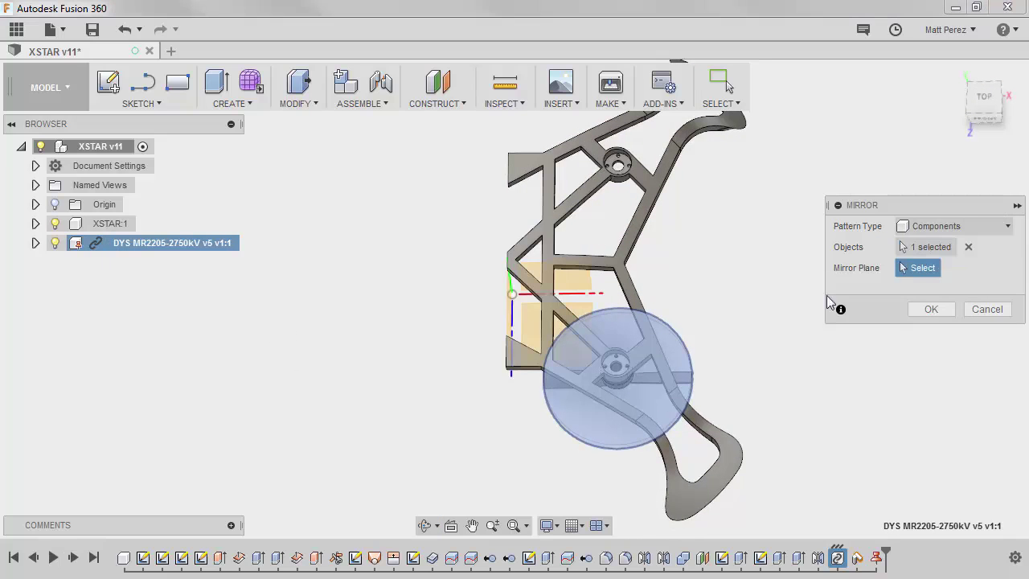
{"action": "left_click", "coordinate": [583, 286]}
{"action": "left_click", "coordinate": [931, 309]}
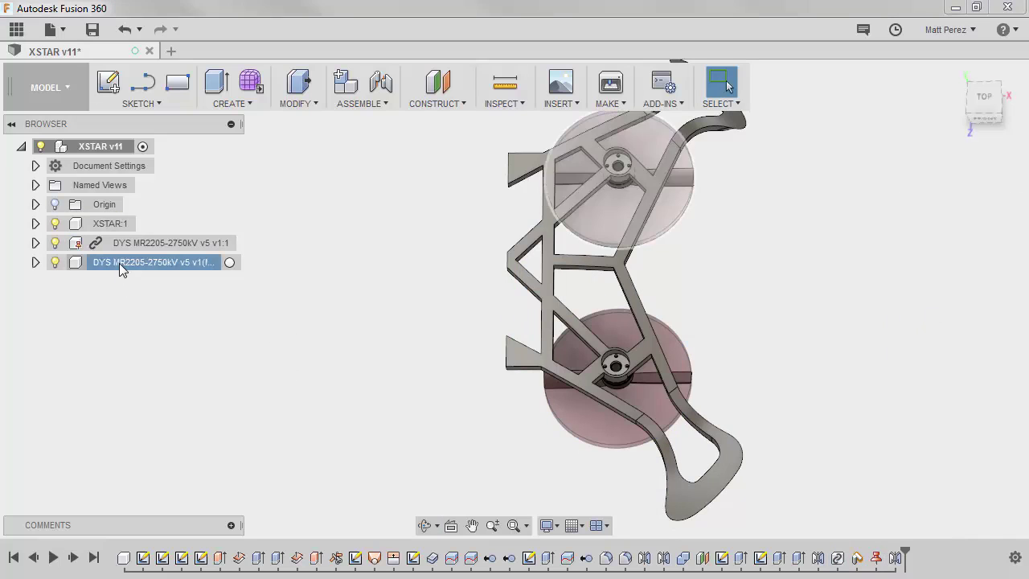
Try moving the mirrored motor component freely off its mount and revert its position
{"action": "left_click", "coordinate": [113, 262]}
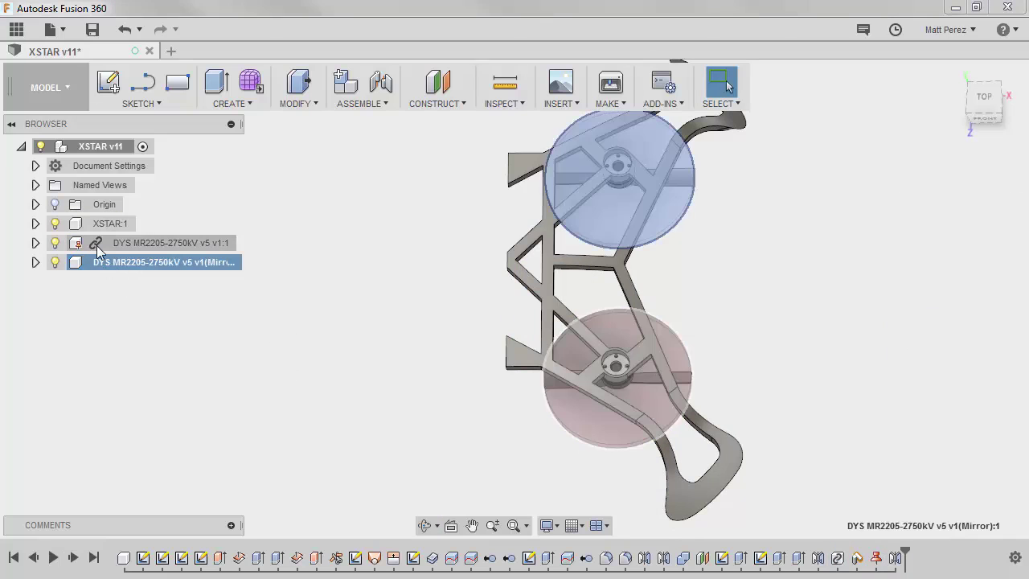
{"action": "left_click_drag", "start_coordinate": [678, 219], "coordinate": [744, 297]}
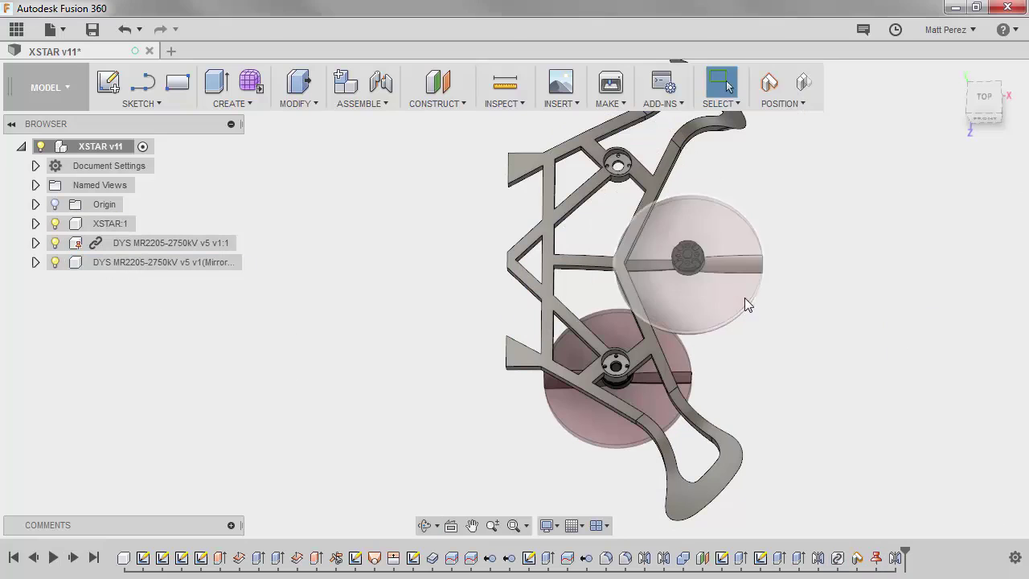
{"action": "left_click", "coordinate": [802, 85]}
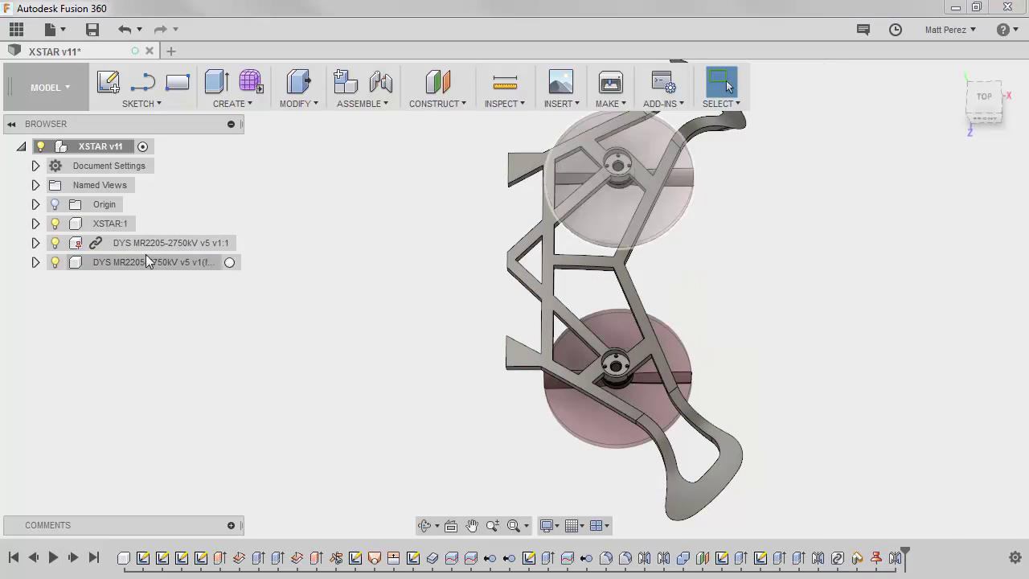
Ground the mirrored DYS motor component
{"action": "right_click", "coordinate": [121, 262]}
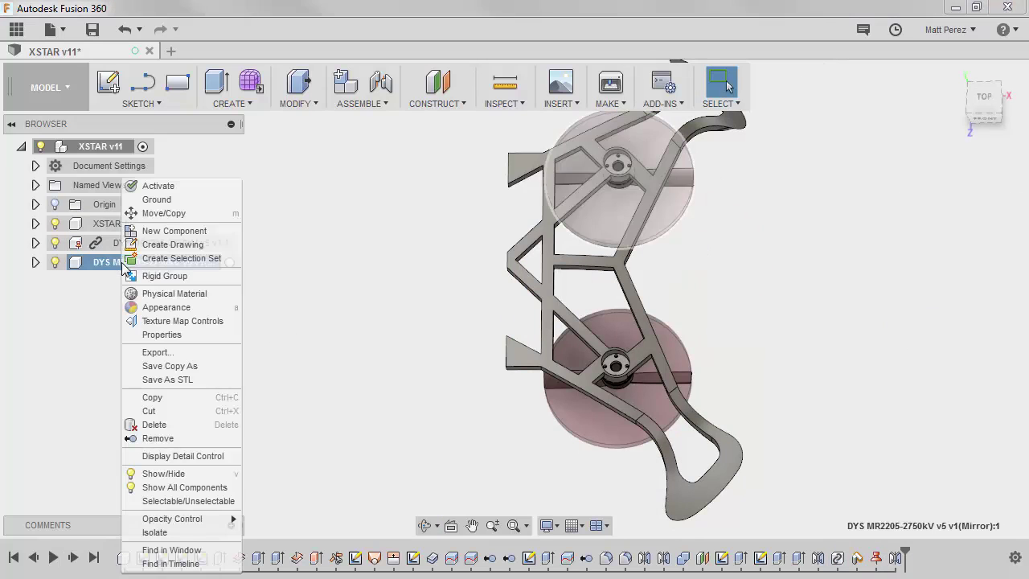
{"action": "left_click", "coordinate": [152, 200]}
{"action": "left_click", "coordinate": [346, 312]}
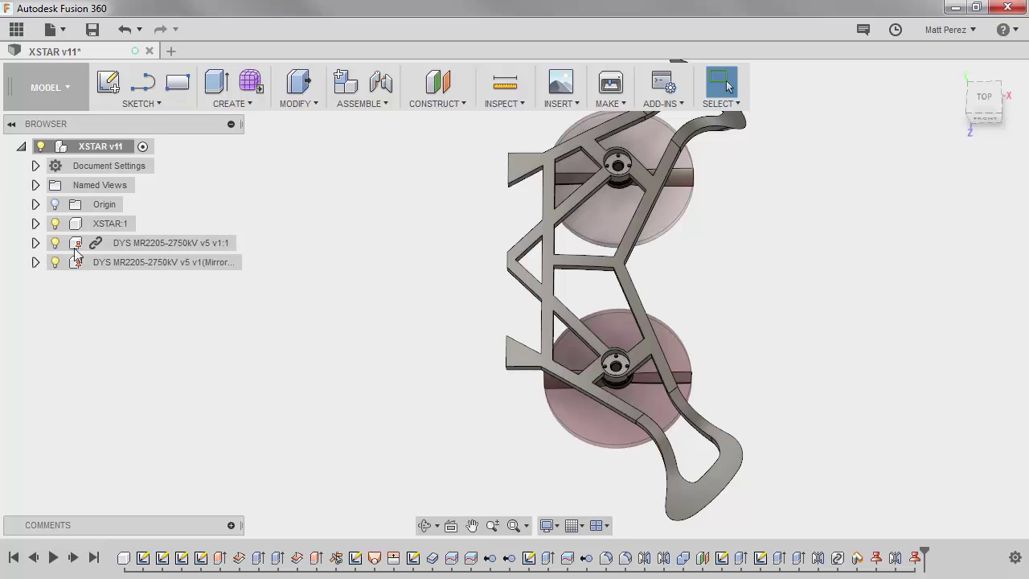
Inspect the mirrored component's DYS Motor, Prop and Prop Path bodies by hiding and showing them individually
{"action": "left_click", "coordinate": [36, 262]}
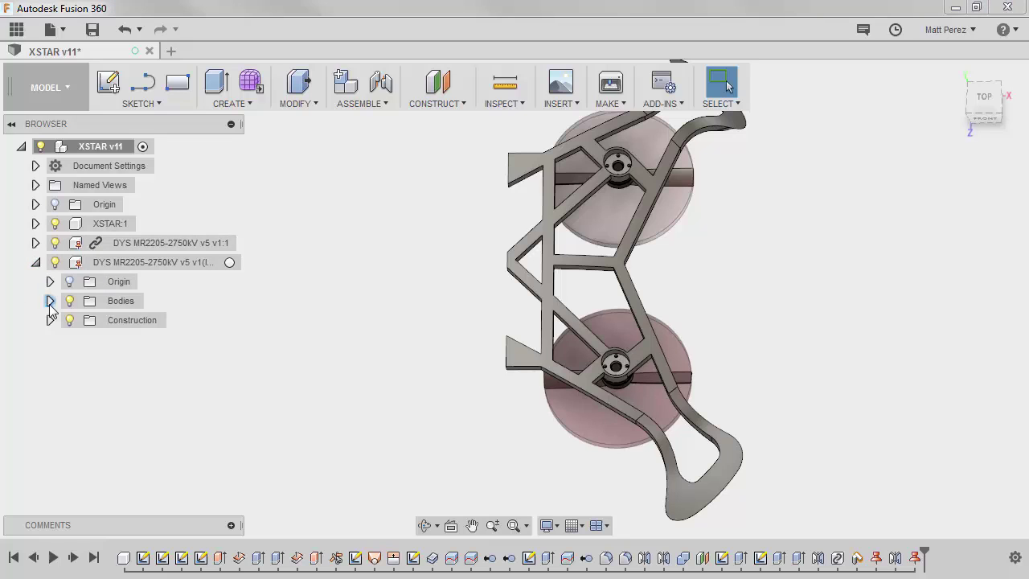
{"action": "left_click", "coordinate": [50, 300]}
{"action": "left_click", "coordinate": [126, 339]}
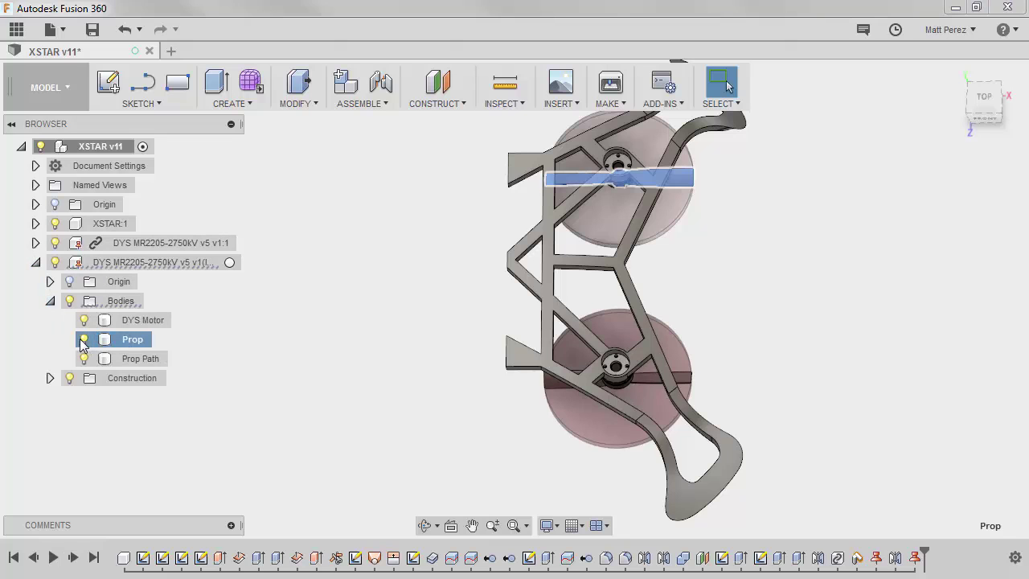
{"action": "left_click", "coordinate": [83, 341]}
{"action": "left_click", "coordinate": [83, 360]}
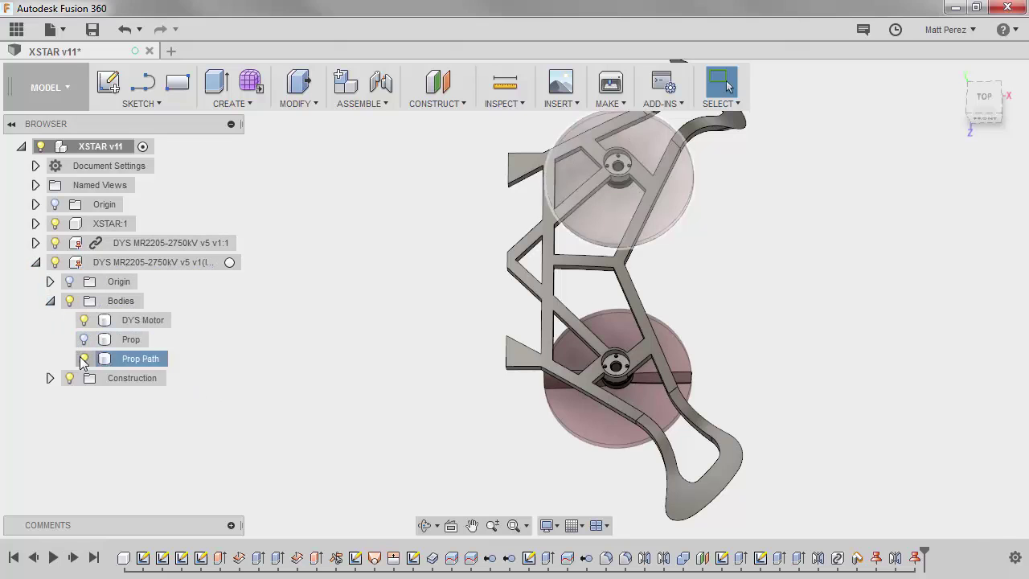
{"action": "left_click", "coordinate": [84, 358]}
{"action": "left_click", "coordinate": [84, 339]}
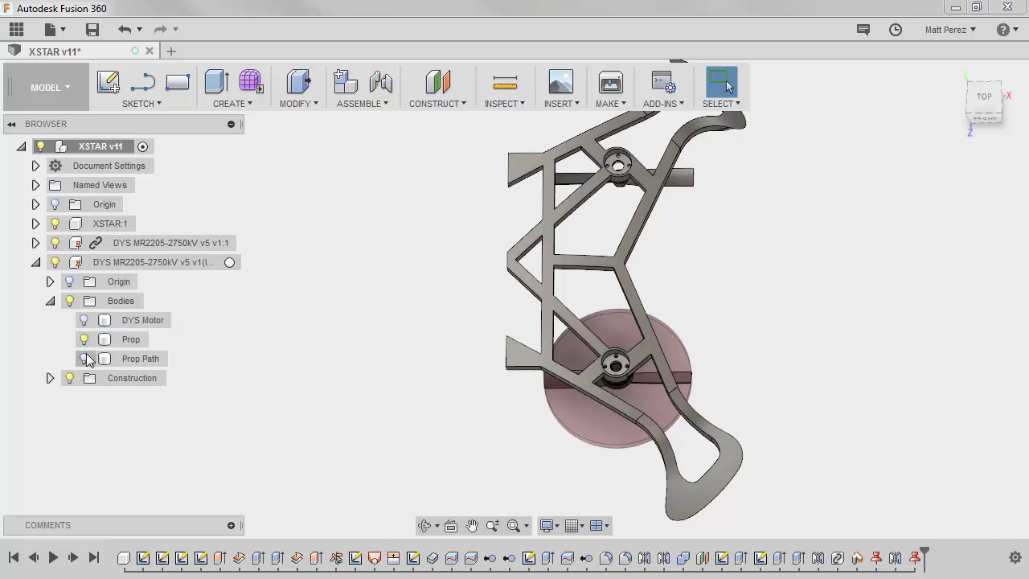
{"action": "left_click", "coordinate": [85, 358]}
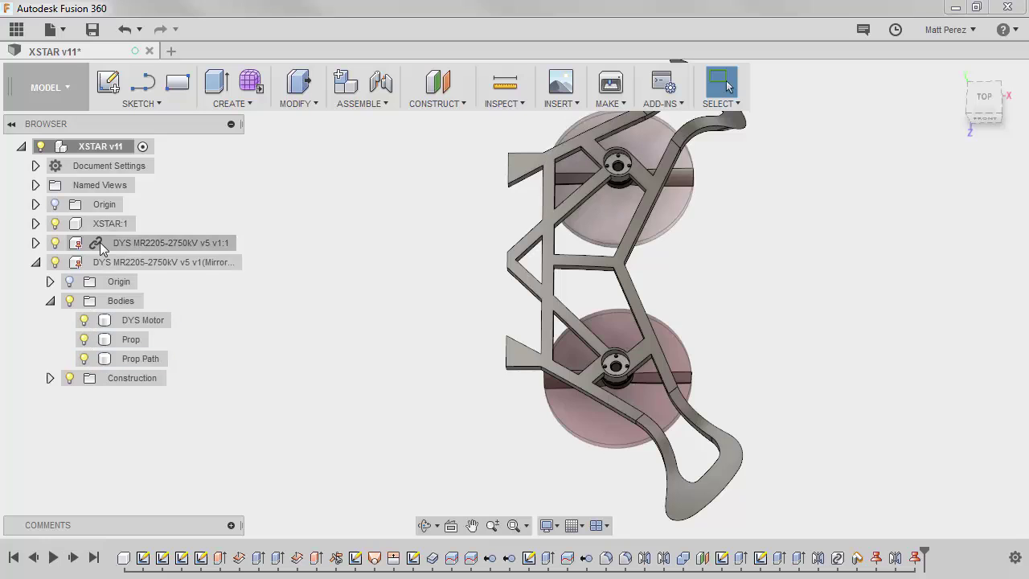
Compare the linked original motor component with its mirrored copy, including the copy's construction geometry
{"action": "left_click", "coordinate": [101, 249]}
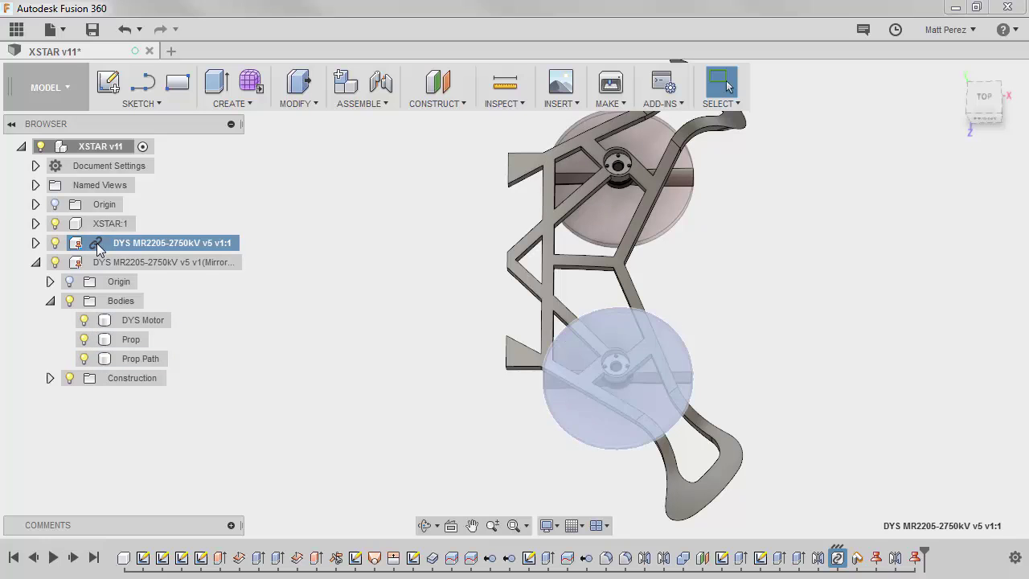
{"action": "left_click", "coordinate": [50, 378]}
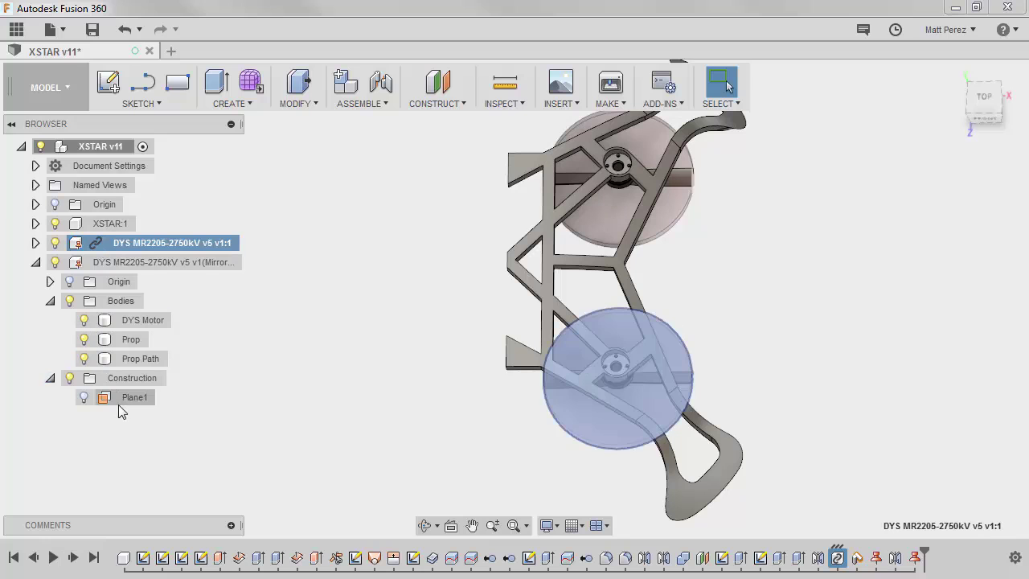
{"action": "left_click", "coordinate": [50, 378]}
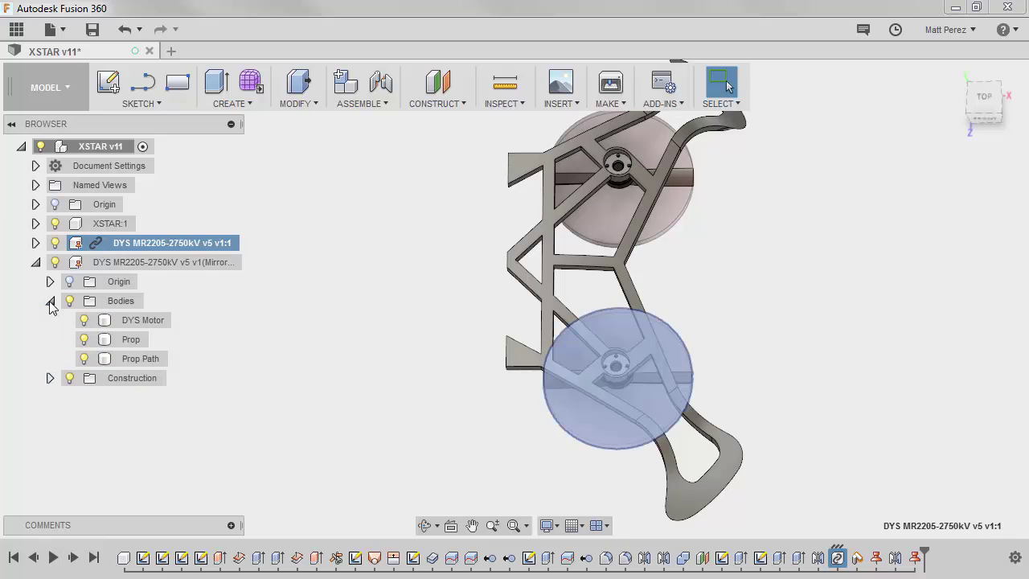
{"action": "left_click", "coordinate": [50, 301]}
{"action": "left_click", "coordinate": [121, 265]}
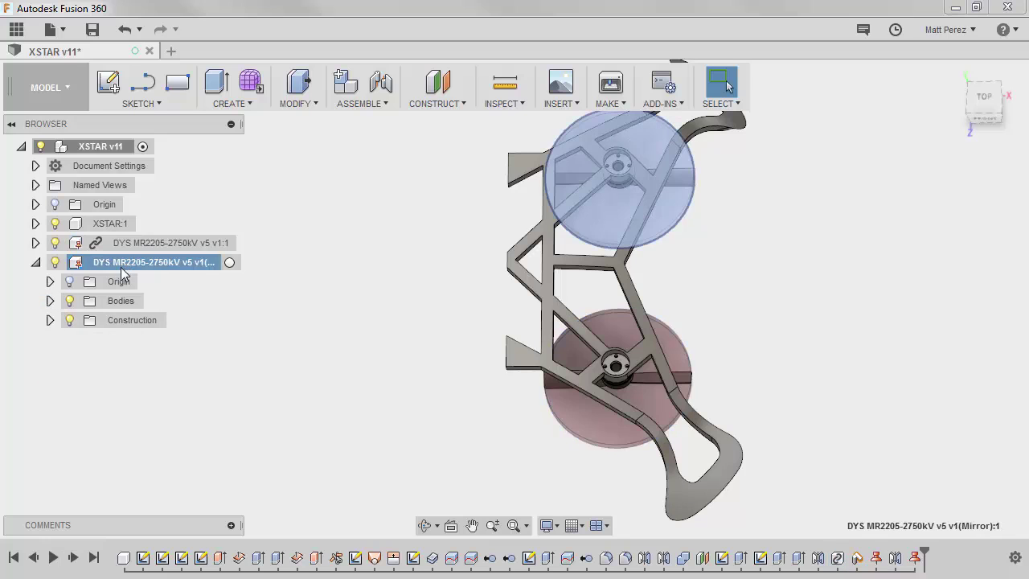
{"action": "left_click", "coordinate": [36, 262]}
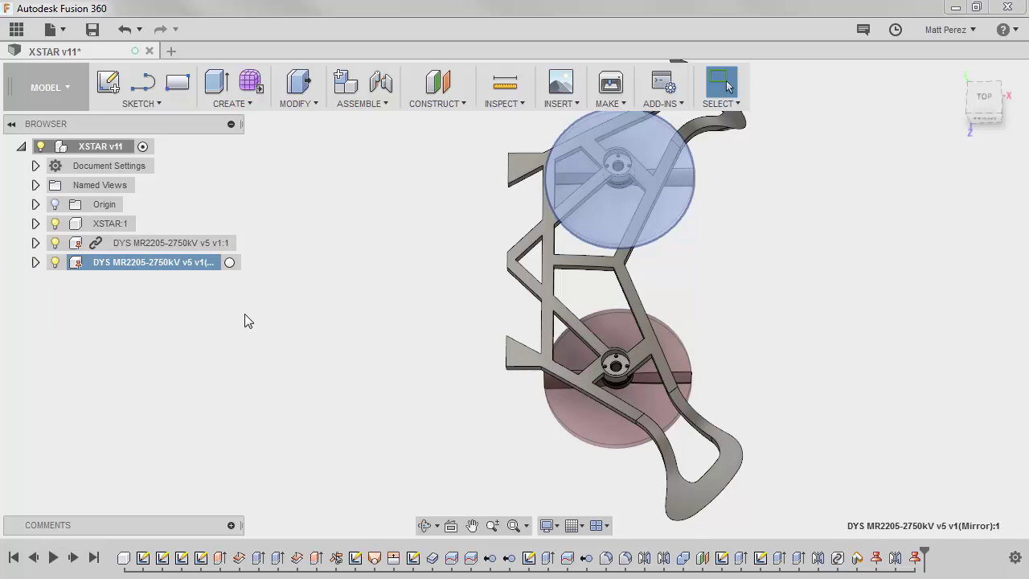
{"action": "left_click", "coordinate": [121, 243]}
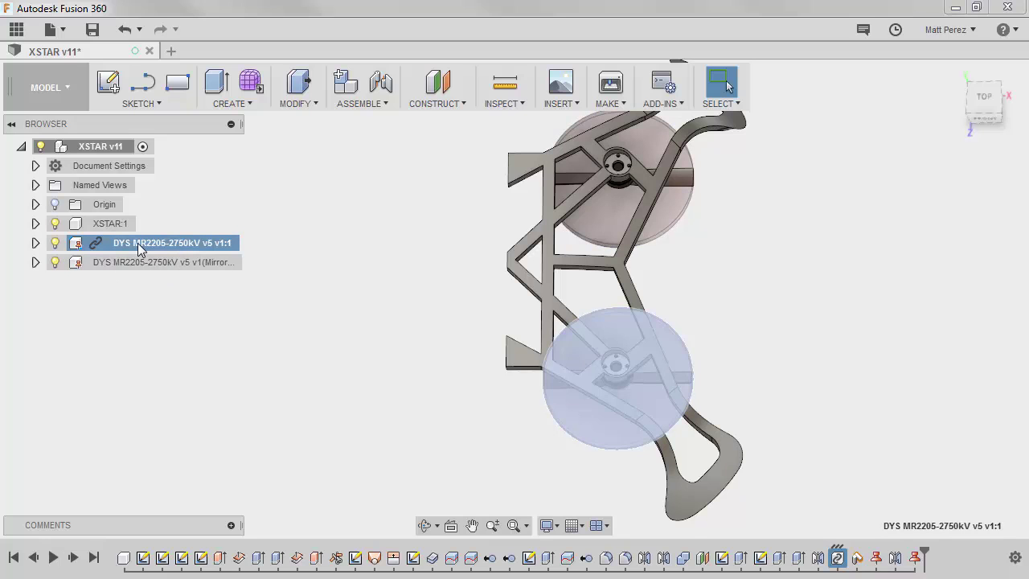
{"action": "left_click", "coordinate": [265, 341]}
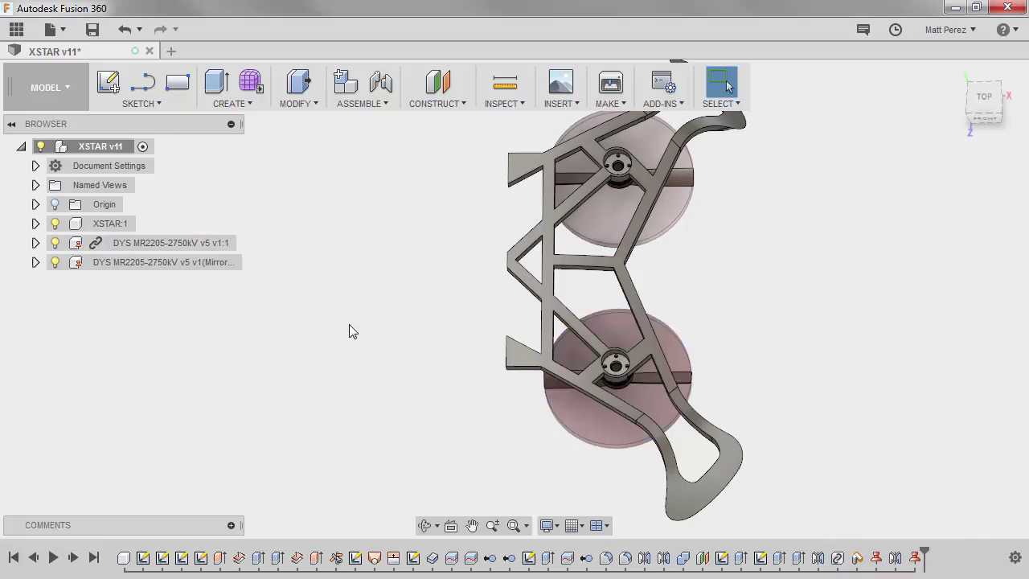
Save the XSTAR design as a new version with the description "User Saved"
{"action": "key", "text": "F6"}
{"action": "middle_click_drag", "start_coordinate": [403, 314], "coordinate": [450, 329], "text": "shift"}
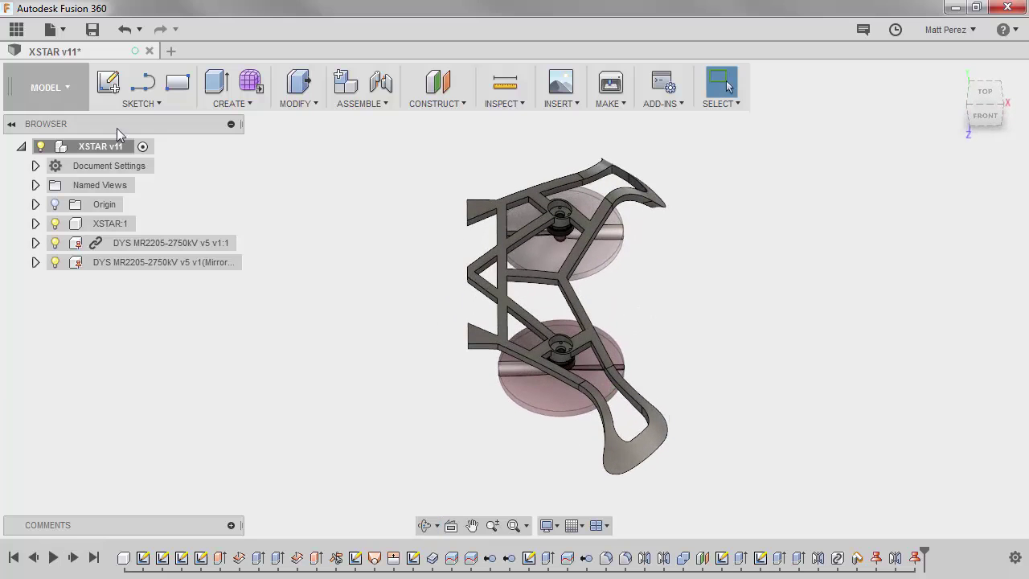
{"action": "left_click", "coordinate": [93, 29]}
{"action": "left_click", "coordinate": [515, 314]}
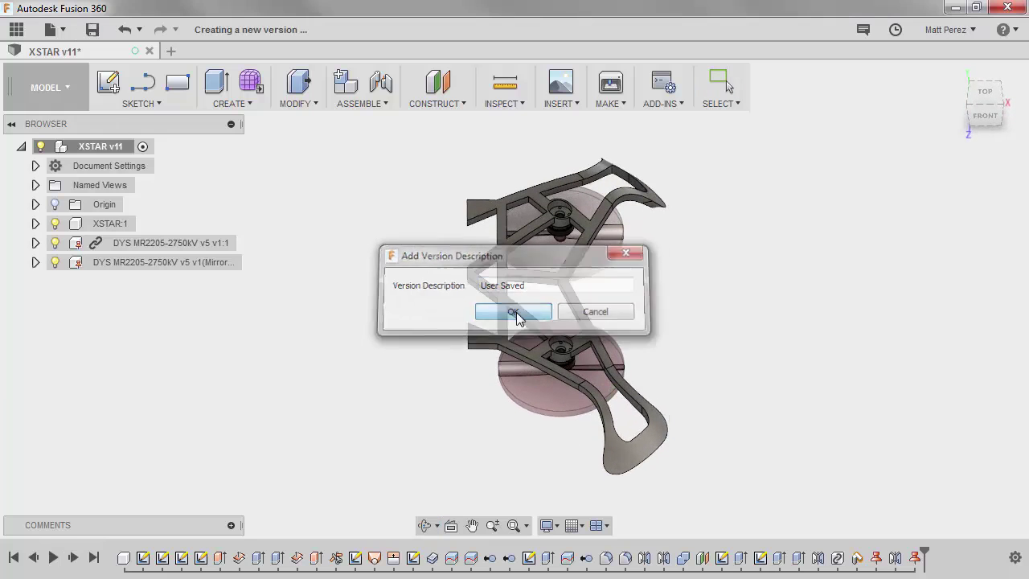